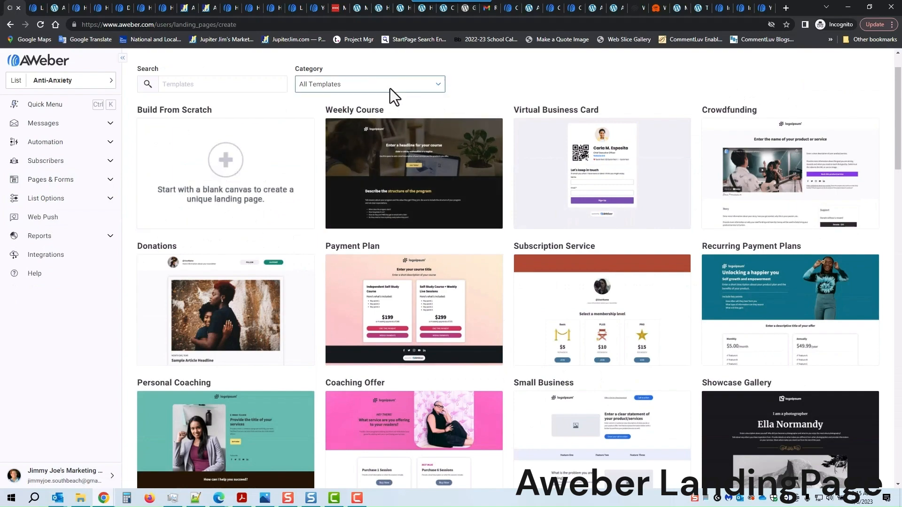
Browse the landing page templates, preview the Personal Promotion template, and choose it for the new page.
left_click(475, 84)
scroll(399, 173, "down", 6)
scroll(371, 201, "down", 15)
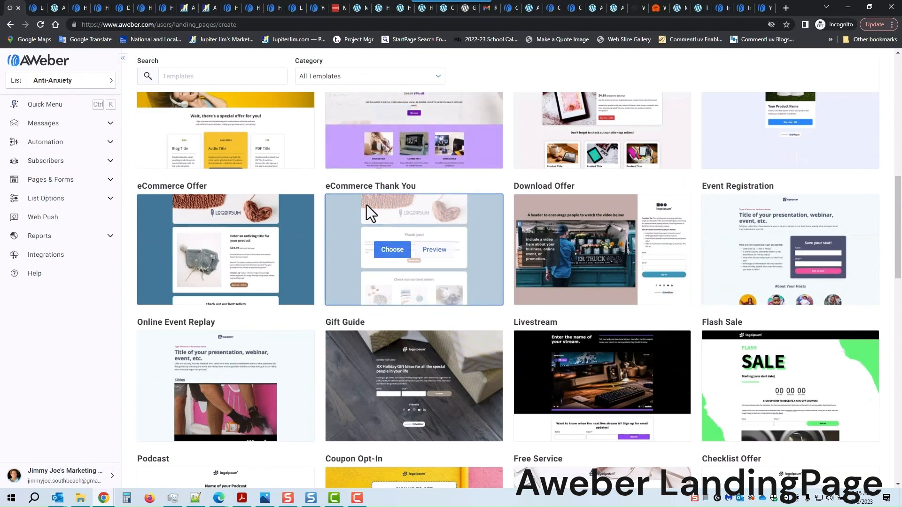
scroll(337, 248, "down", 3)
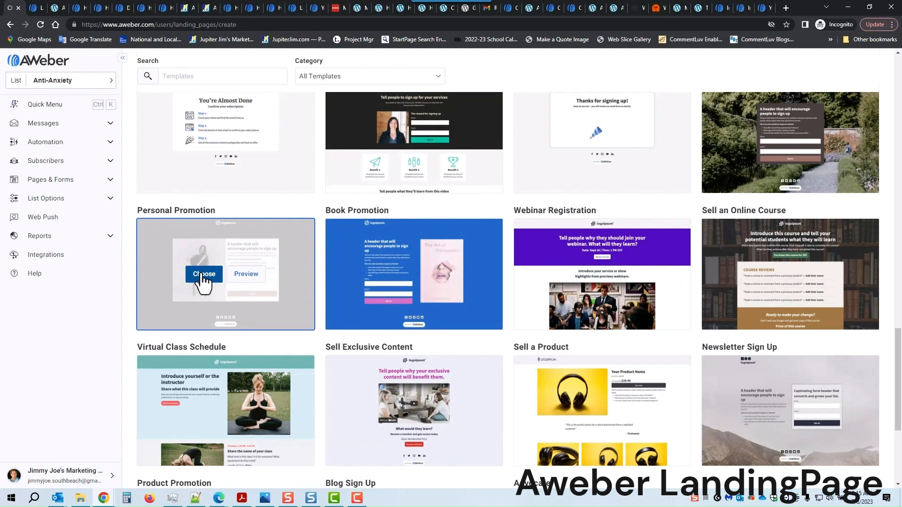
left_click(246, 277)
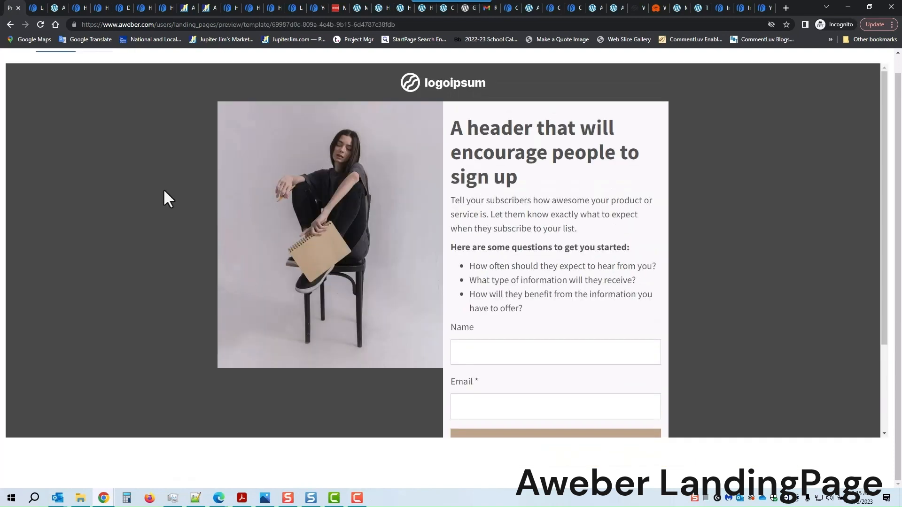
left_click(10, 24)
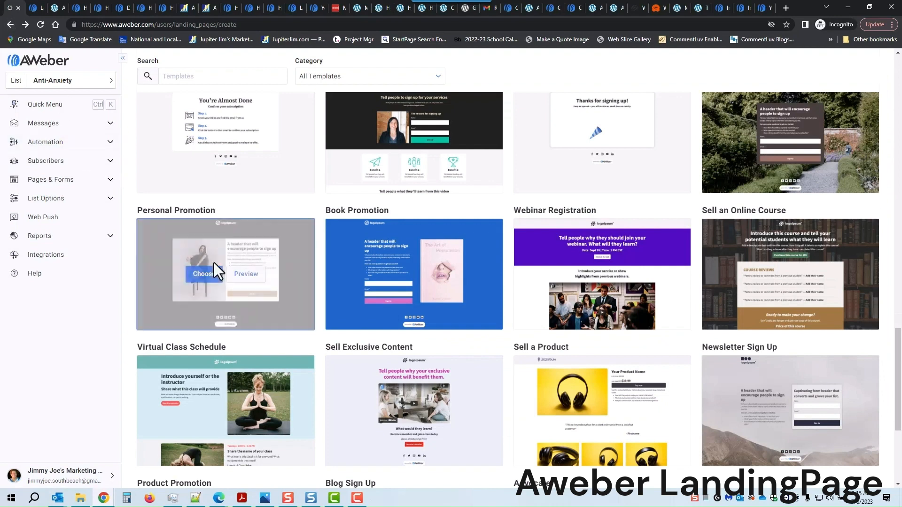
left_click(211, 281)
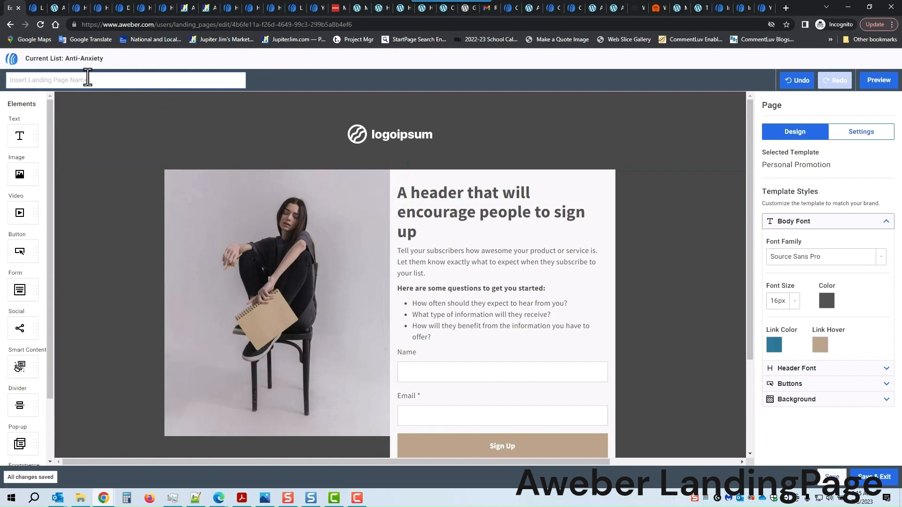
Name the landing page "opt-in aa information" and save it.
type("opt-in aa information")
left_click(830, 480)
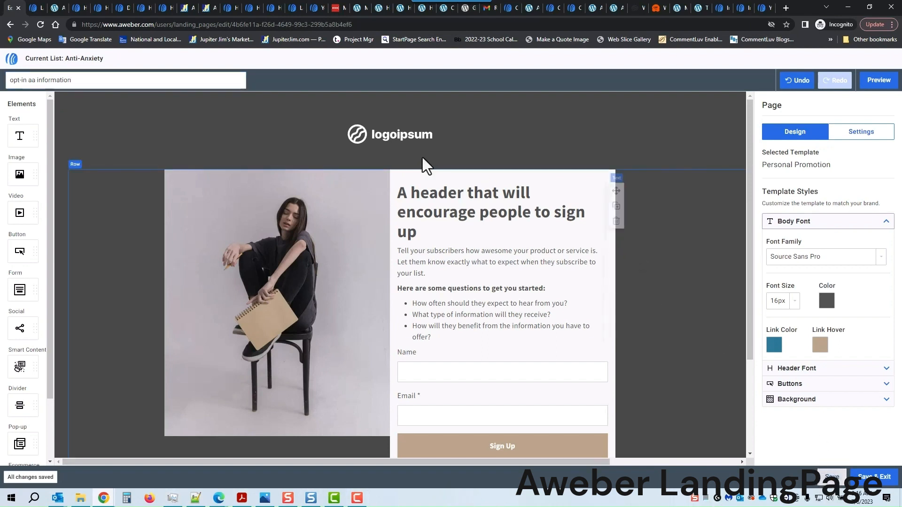
Replace the placeholder header logo with the Jimmy Joe's Marketing Company logo from the uploaded images and enlarge it to about 474 px wide.
left_click(391, 140)
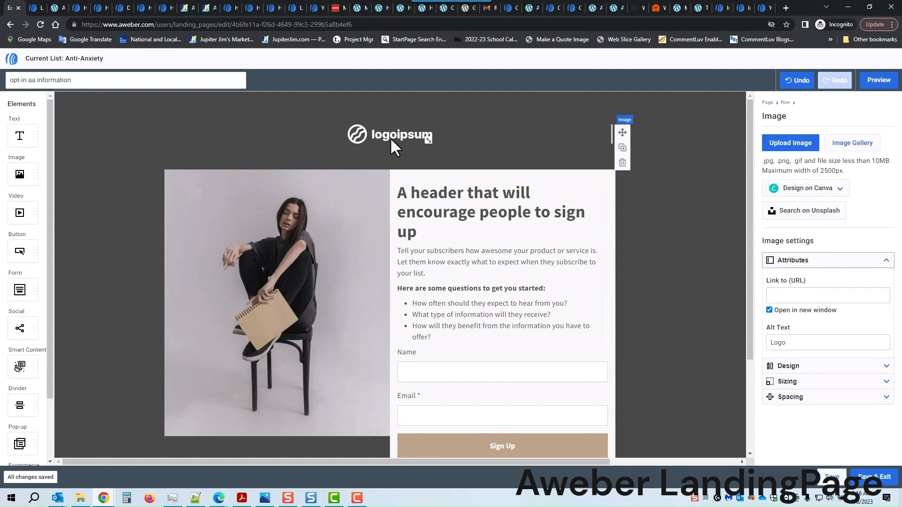
left_click(854, 144)
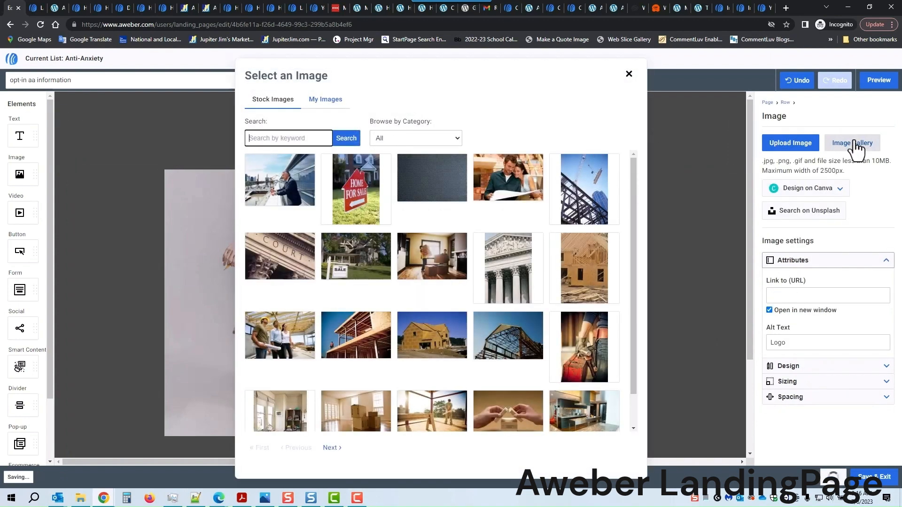
left_click(328, 104)
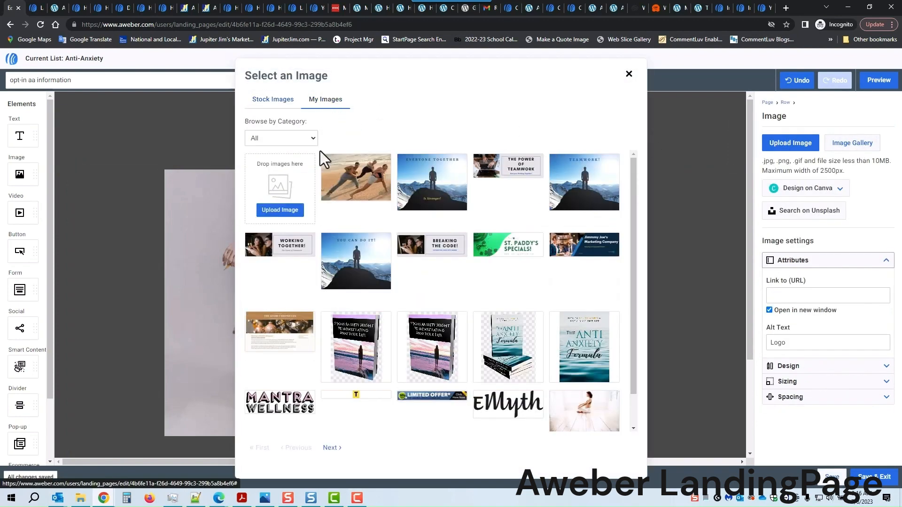
left_click(329, 449)
left_click(277, 398)
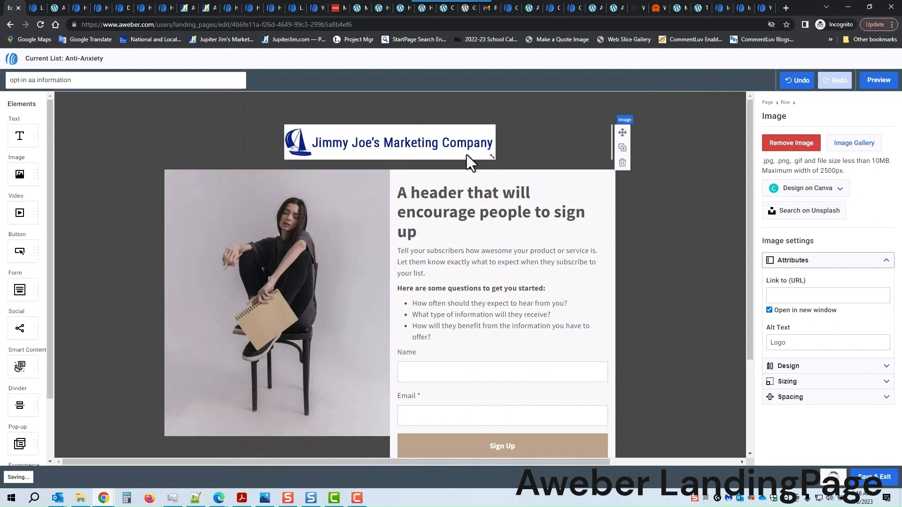
mouse_move(492, 157)
left_mouse_down()
mouse_move(472, 149)
mouse_move(500, 161)
left_mouse_up()
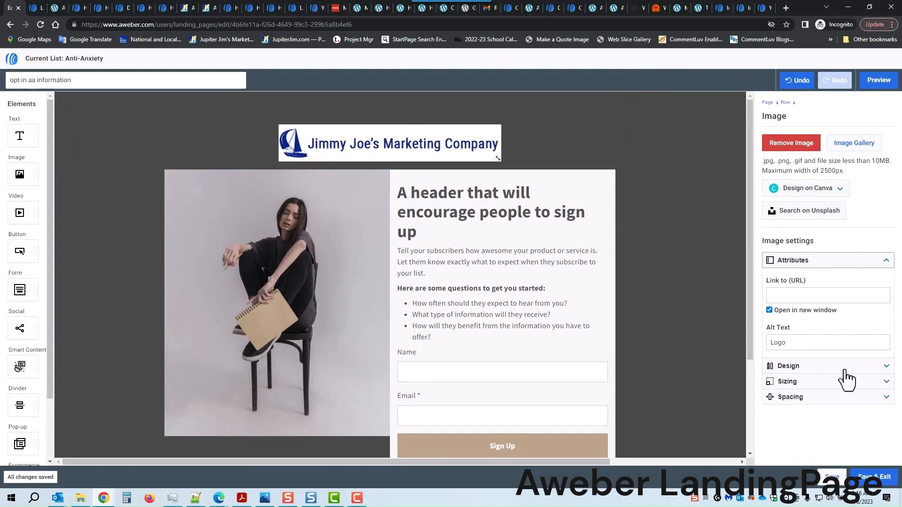
Round all corners of the header logo image to 15 px.
left_click(885, 343)
left_click(887, 370)
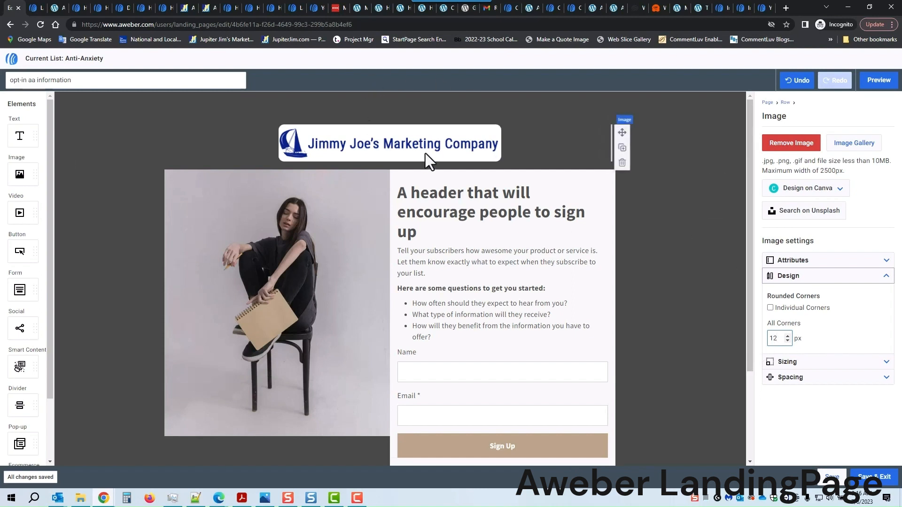
left_click_drag(783, 338, 770, 336)
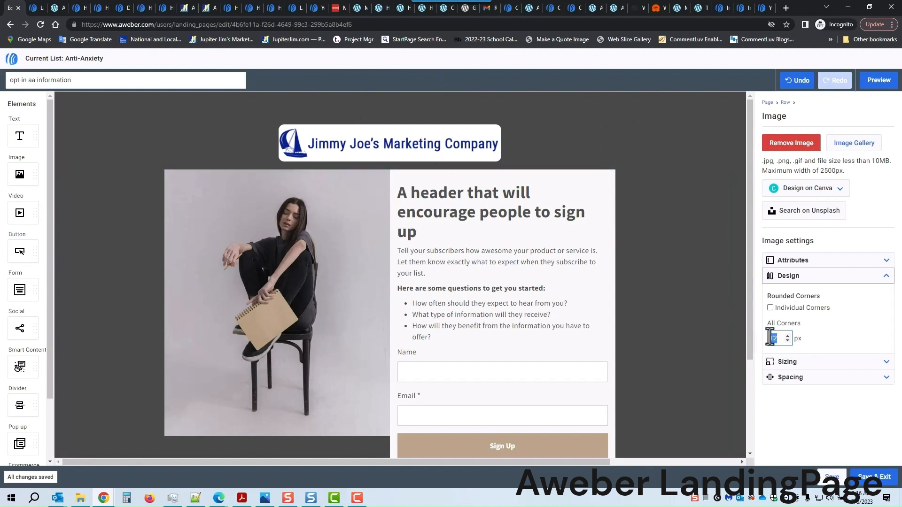
type("15")
Turn on Auto Width in the header logo's sizing settings.
left_click(886, 363)
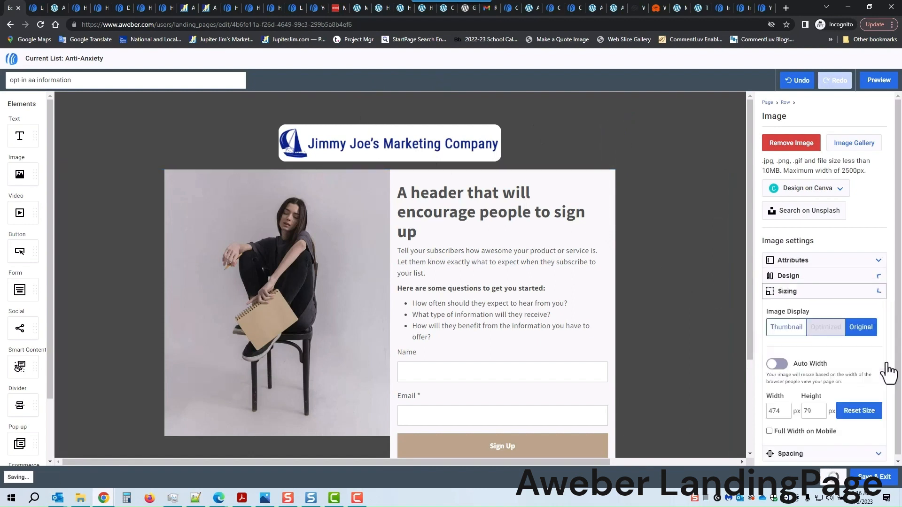
left_click(781, 364)
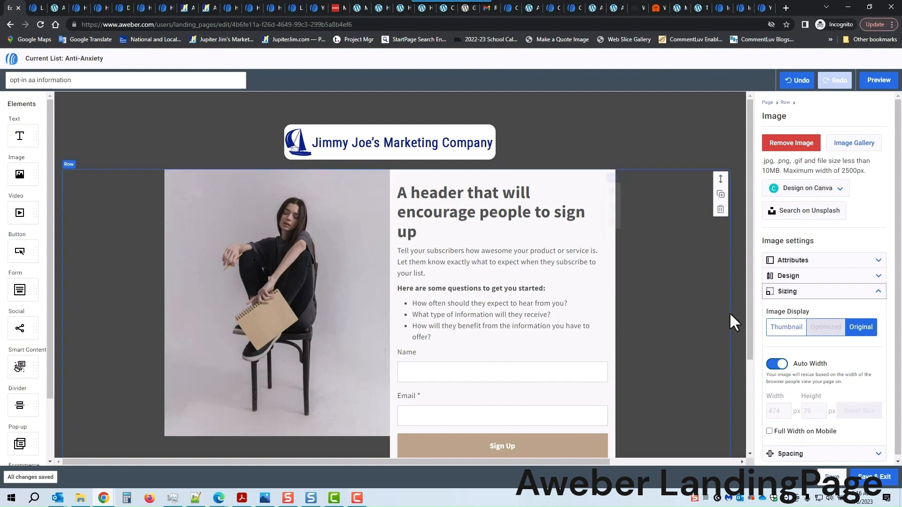
scroll(825, 365, "down", 1)
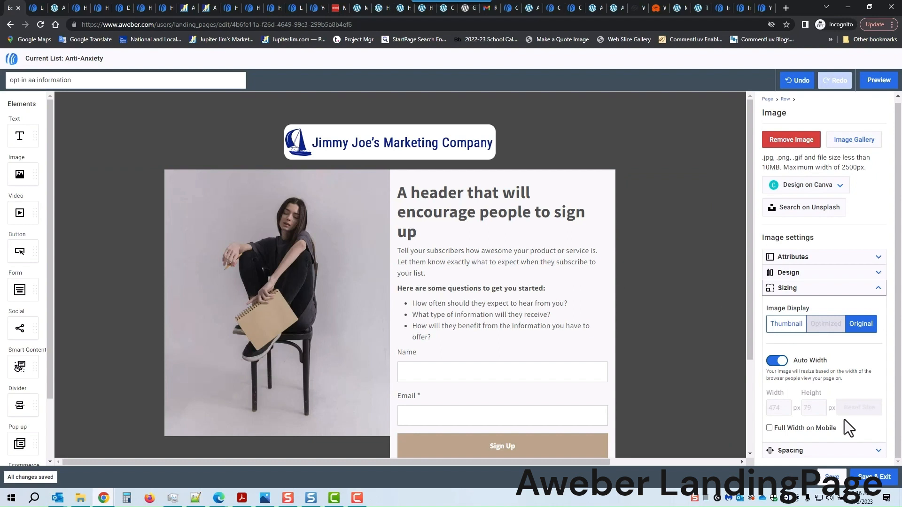
Replace the photo of the writer on the chair with the uploaded "7 Ways Anxiety Might Be Slowly Eating Away Your Life" book cover.
left_click(251, 270)
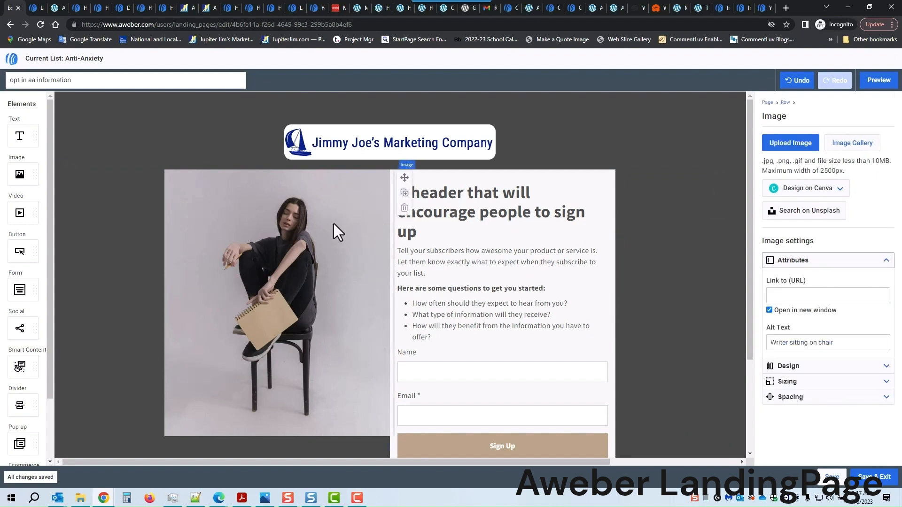
left_click(852, 145)
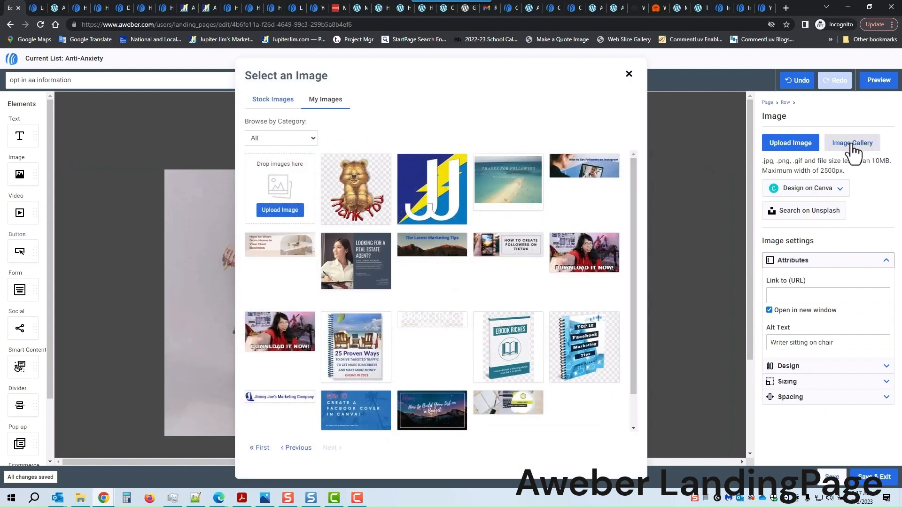
left_click(261, 448)
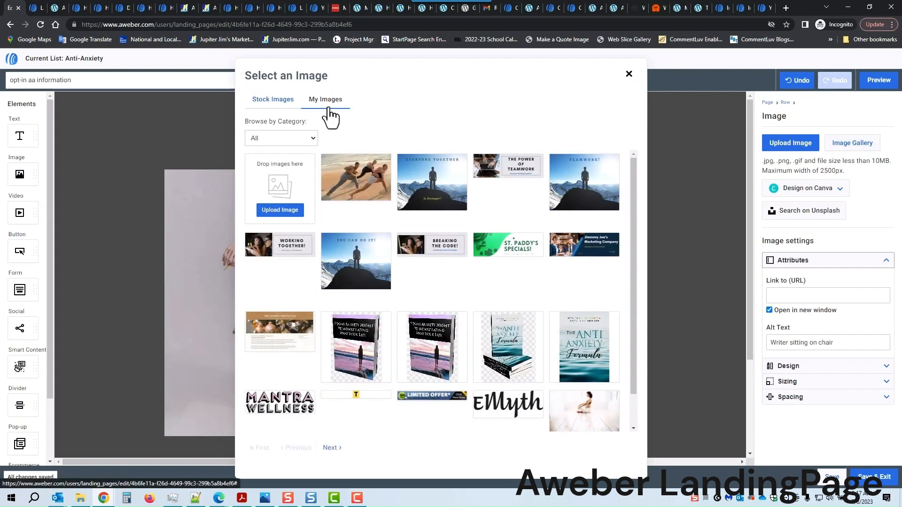
left_click(357, 357)
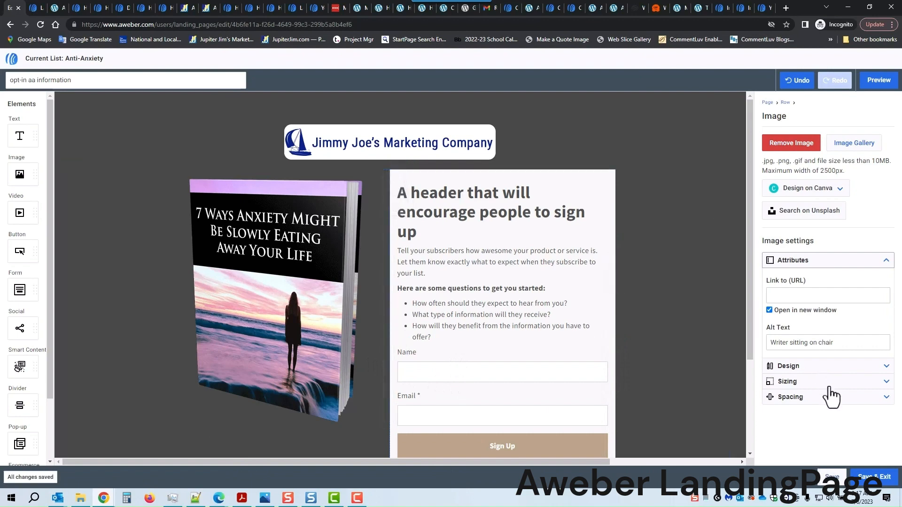
left_click(822, 383)
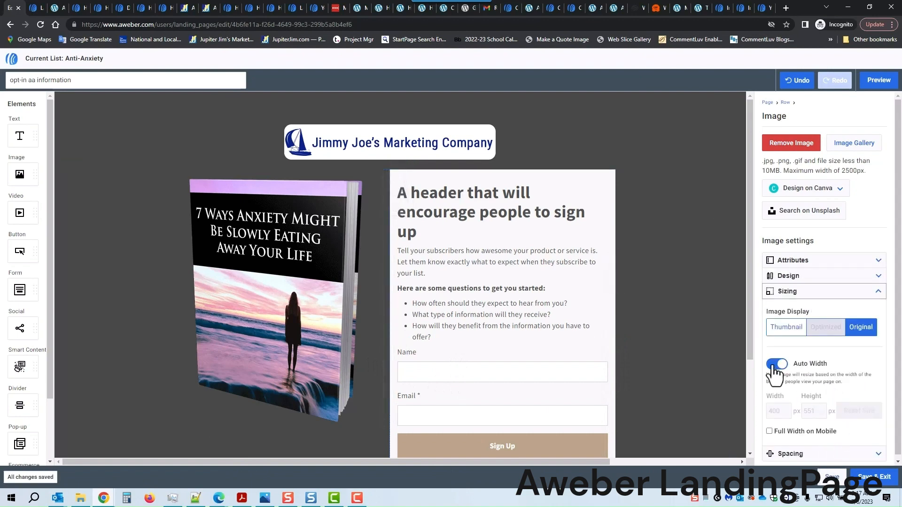
left_click(776, 365)
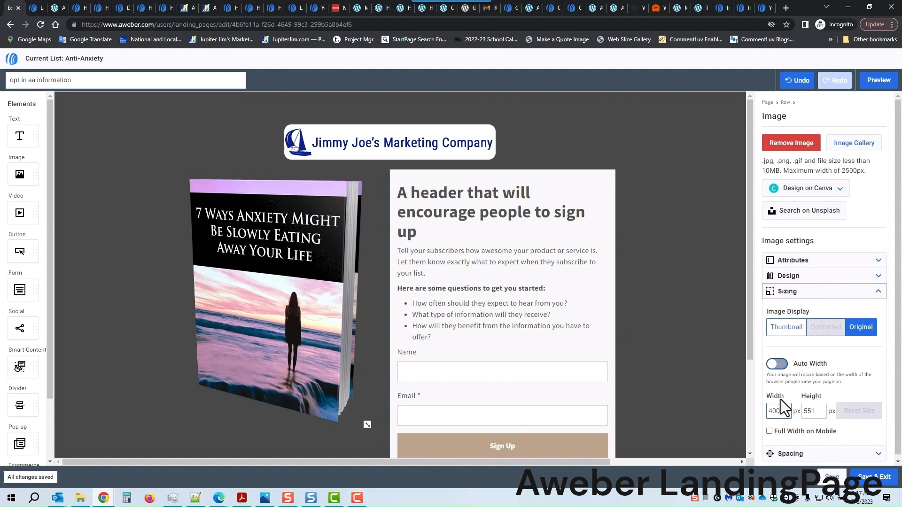
left_click_drag(781, 413, 755, 411)
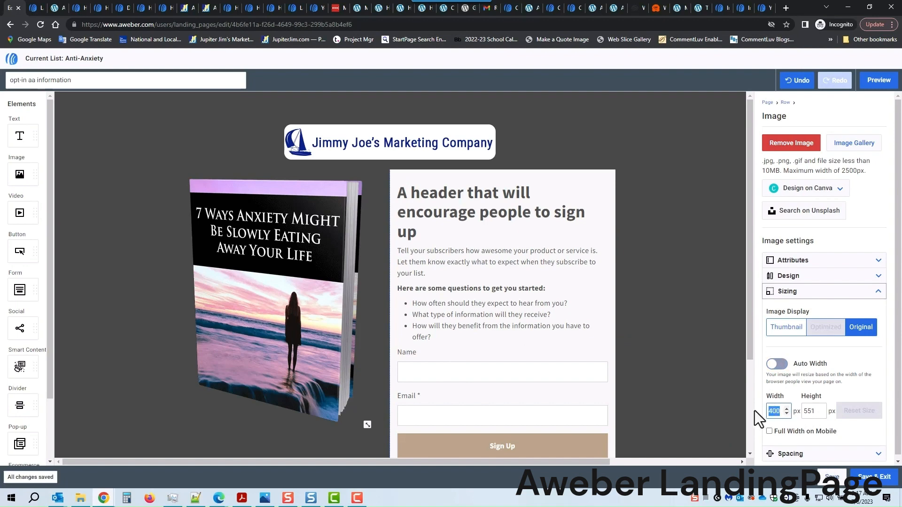
left_click(780, 364)
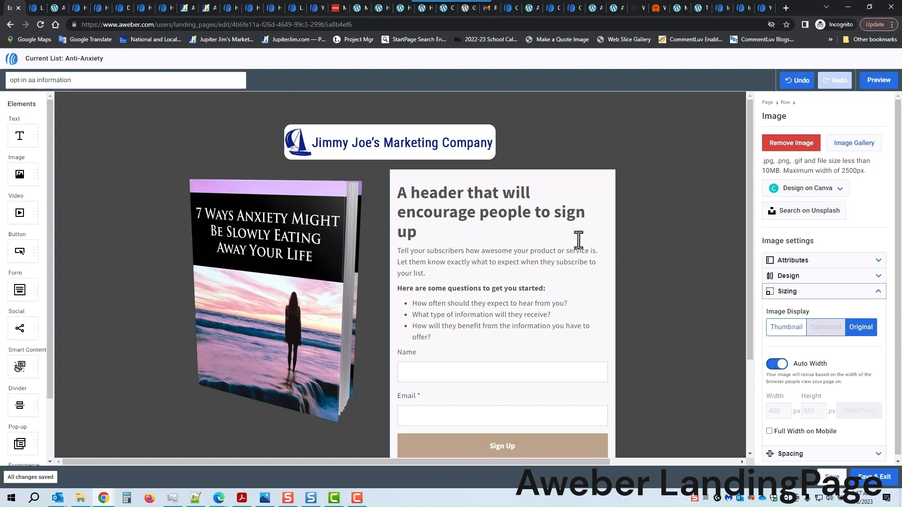
Switch to Notepad++ and copy the line "How to Easily Overcome Anxiety" from the landing page text file, returning to the page editor.
scroll(504, 210, "down", 1)
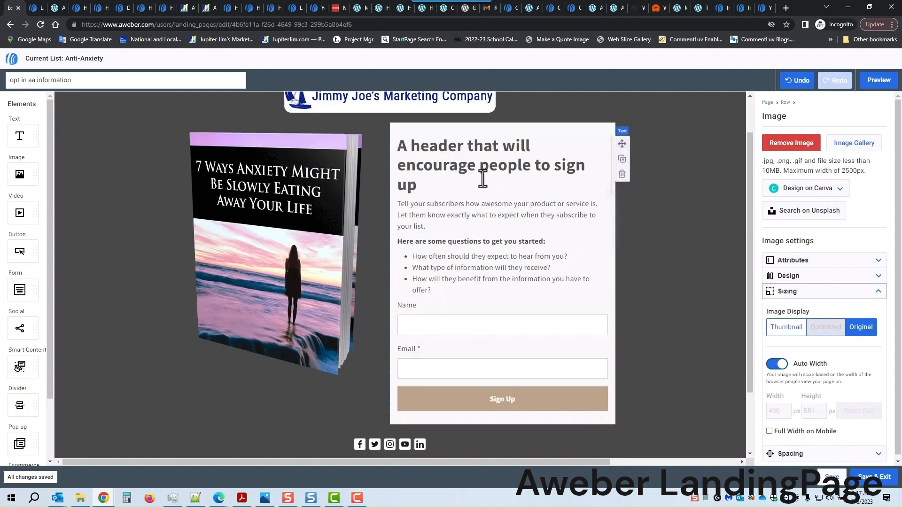
left_click(203, 499)
left_click_drag(131, 72, 28, 73)
key("ctrl+c")
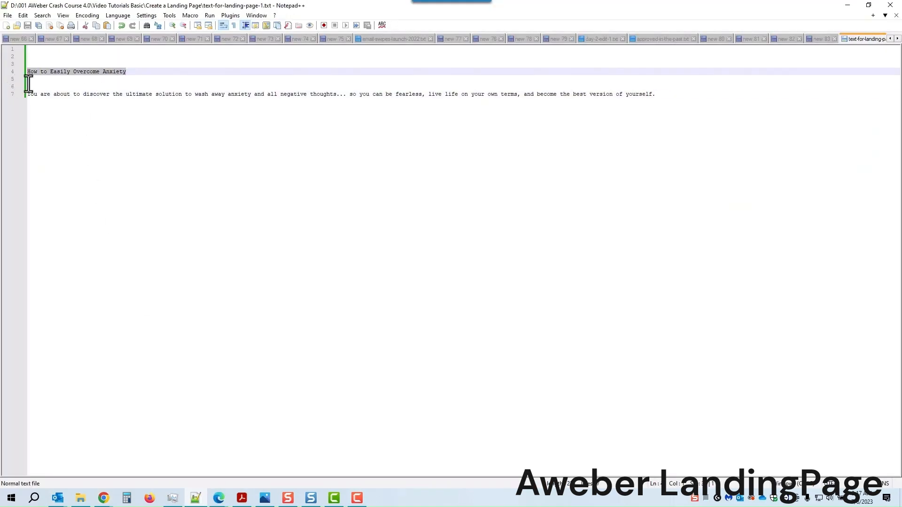
left_click(848, 6)
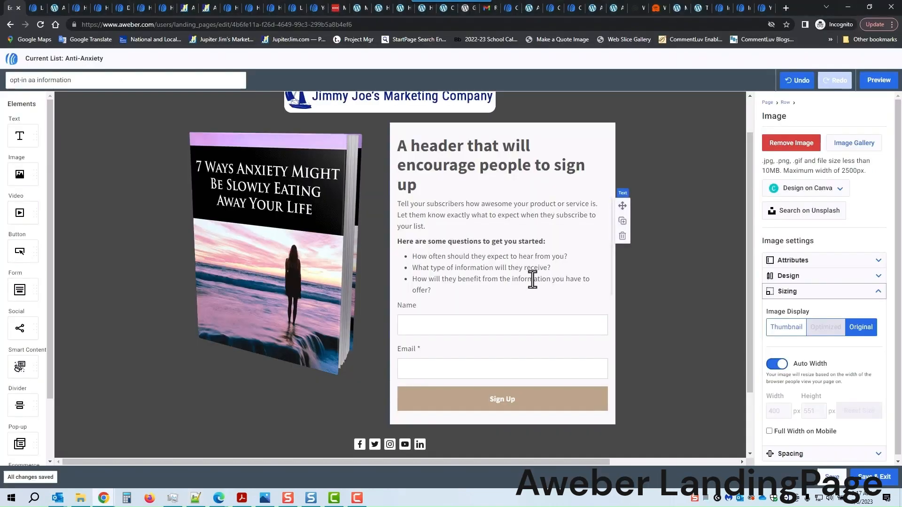
Replace the entire placeholder header above the sign-up form with the copied headline "How to Easily Overcome Anxiety".
left_click_drag(411, 146, 418, 185)
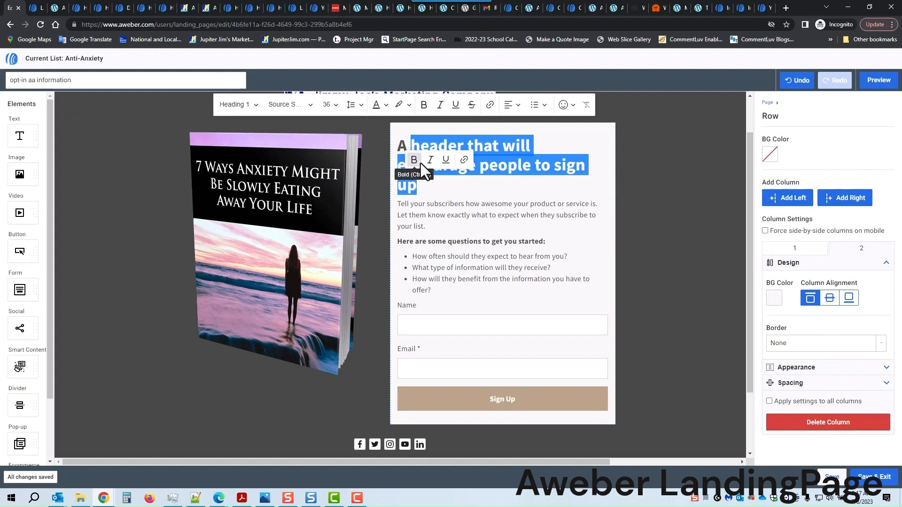
key("ctrl+v")
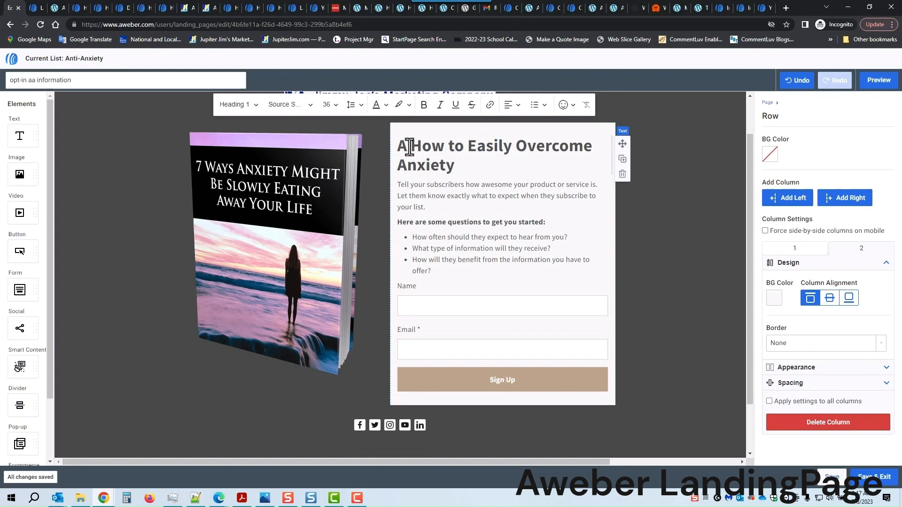
left_click(410, 147)
key("BackSpace")
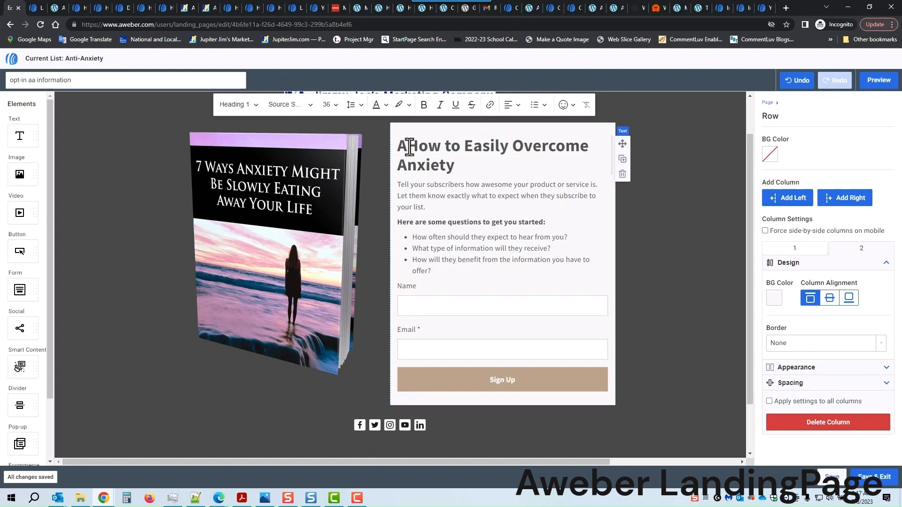
key("BackSpace")
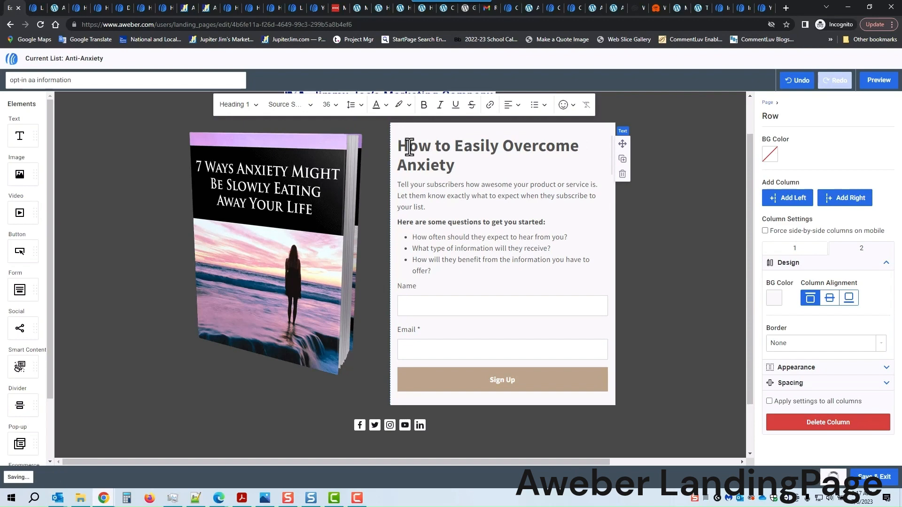
Add a bullet reading "looki heere" at the end of the question list above the form.
left_click(435, 271)
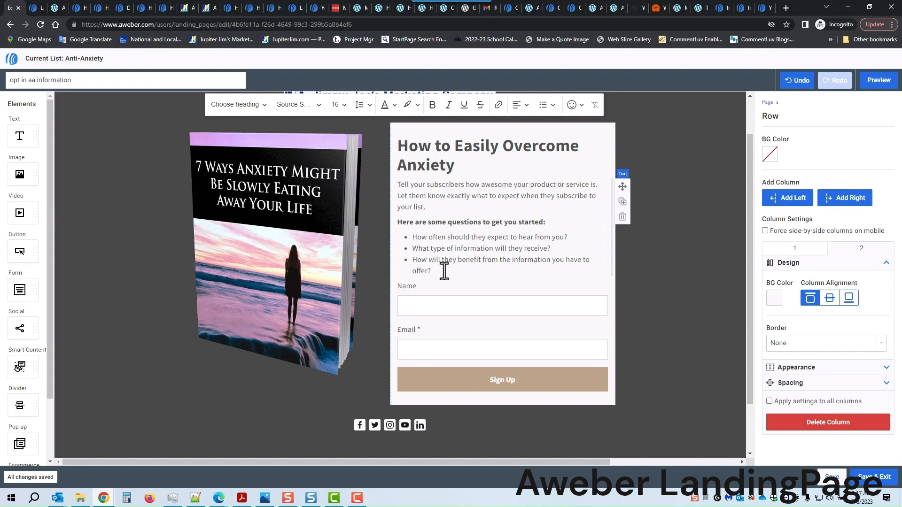
key("Return")
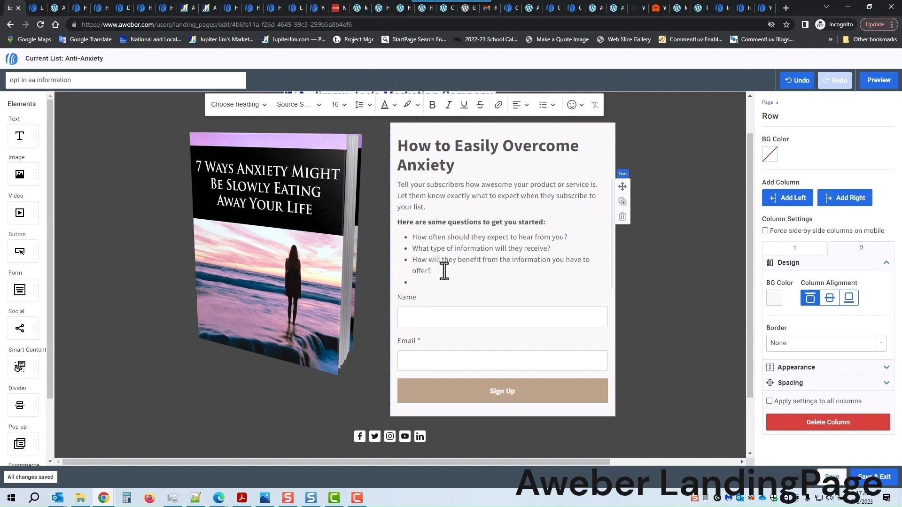
type("looki heere")
Delete the "Here are some questions to get you started:" line and the whole bulleted list beneath it.
left_click_drag(398, 223, 460, 297)
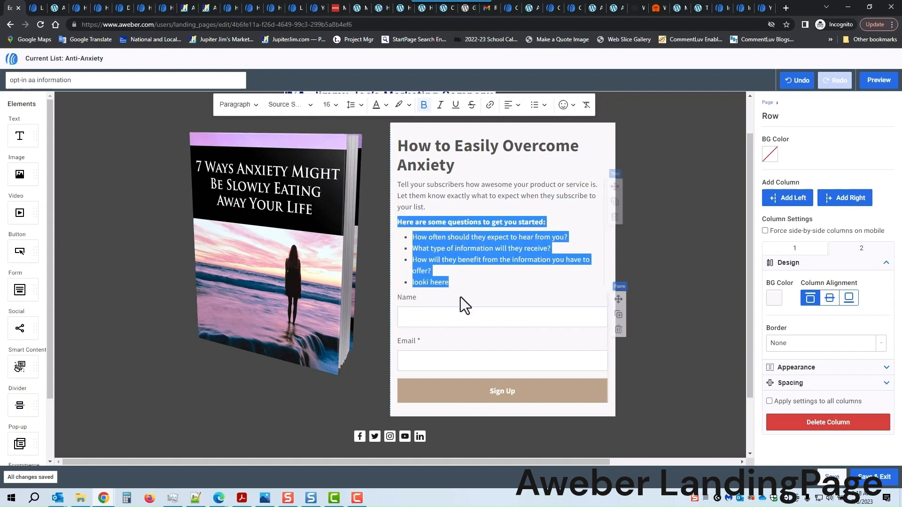
key("BackSpace")
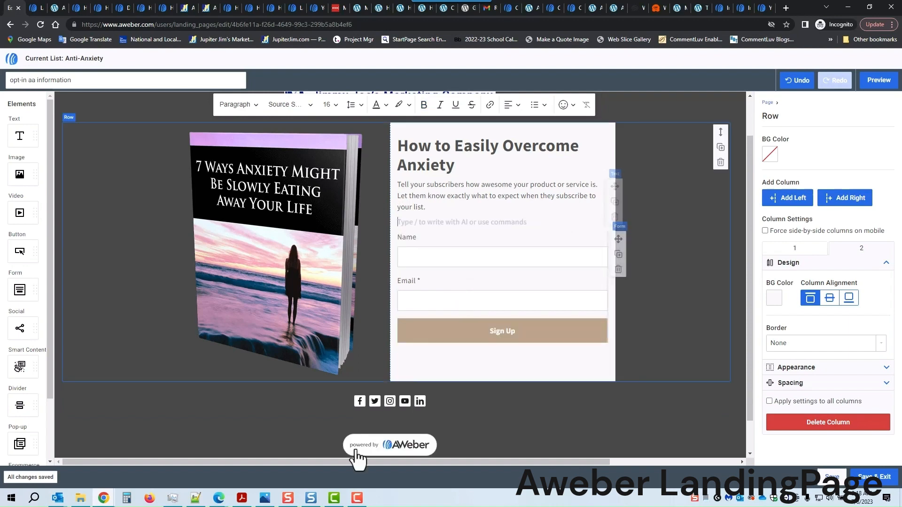
Switch to Notepad++, copy the paragraph starting "You are about to discover the ultimate solution", and return to the page editor.
left_click(195, 498)
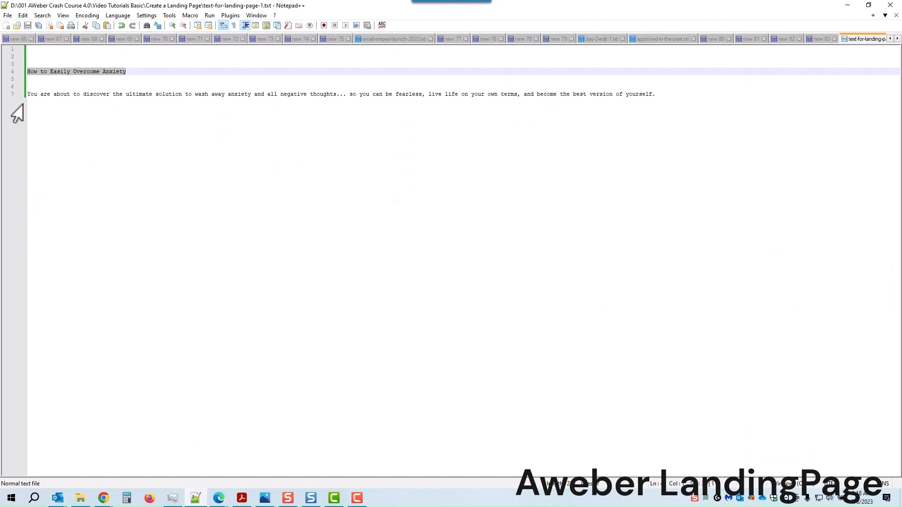
left_click_drag(30, 87, 141, 131)
key("ctrl+c")
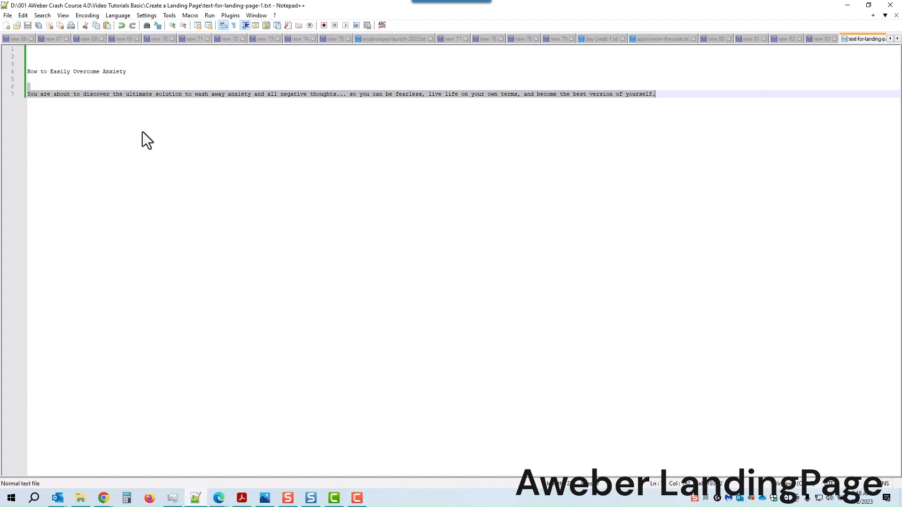
left_click(709, 197)
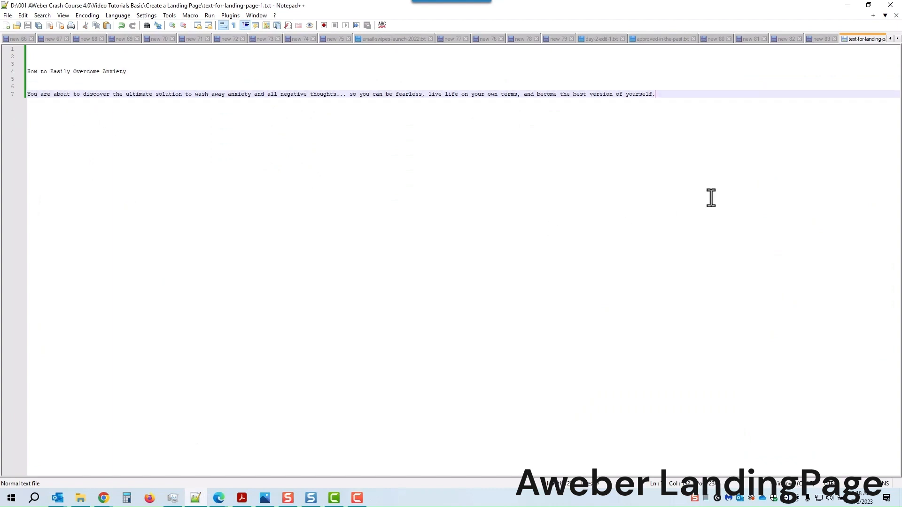
left_click(847, 6)
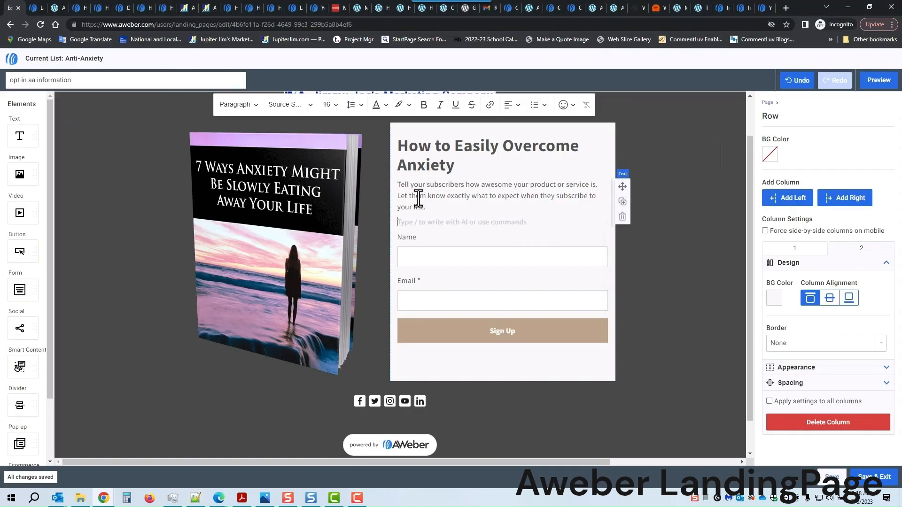
Replace the placeholder paragraph under the headline with the copied text, remove the blank line above it, and save.
triple_click(491, 184)
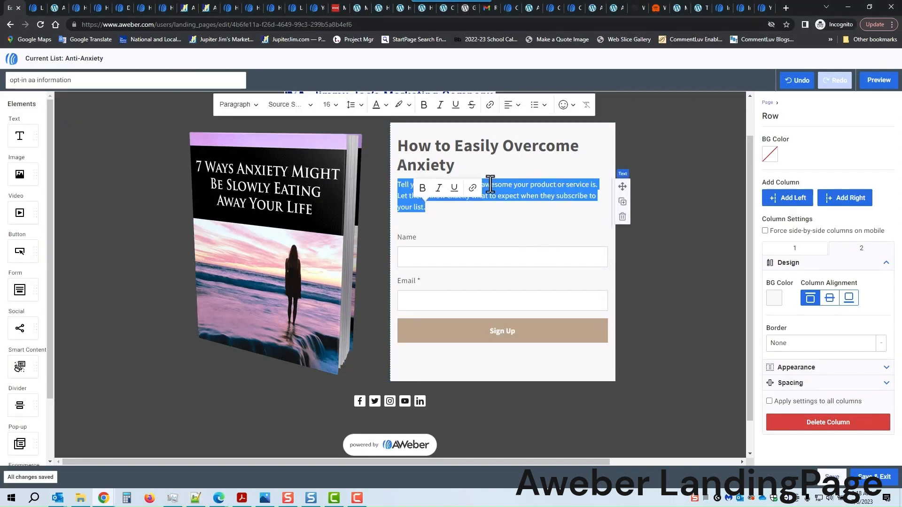
key("ctrl+v")
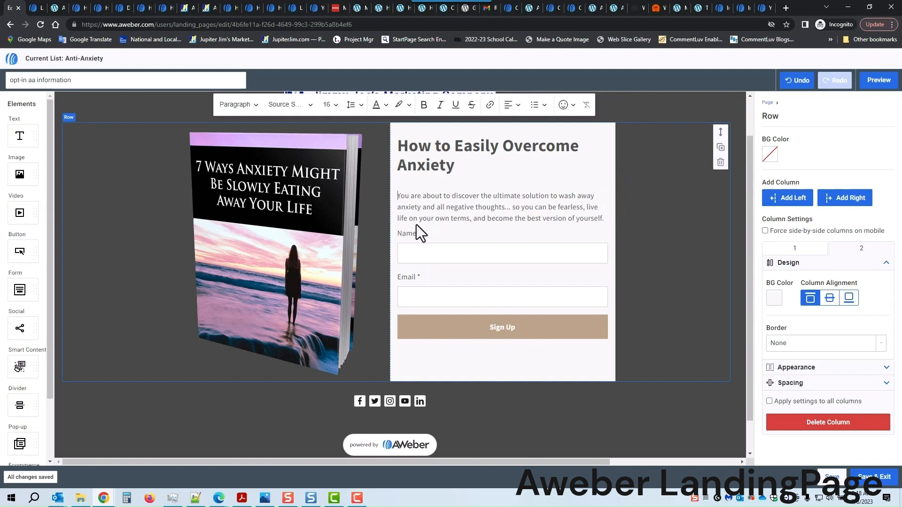
key("BackSpace")
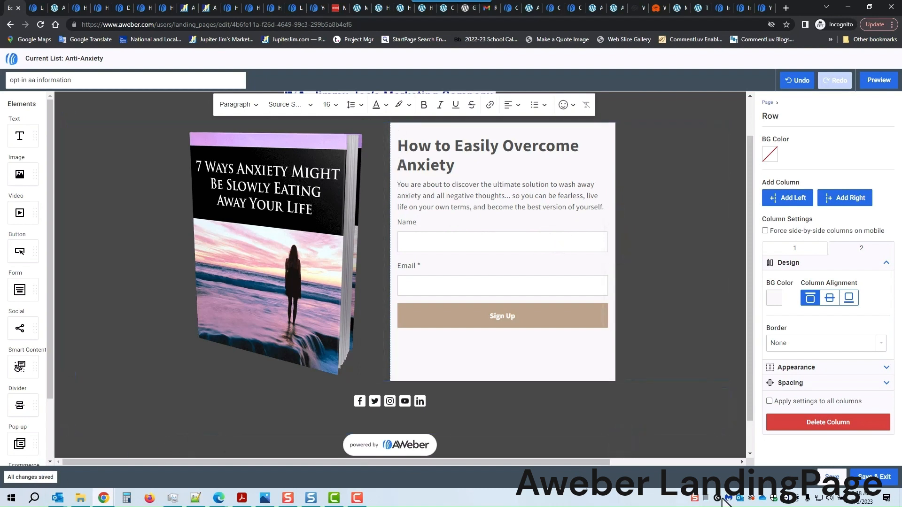
left_click(831, 478)
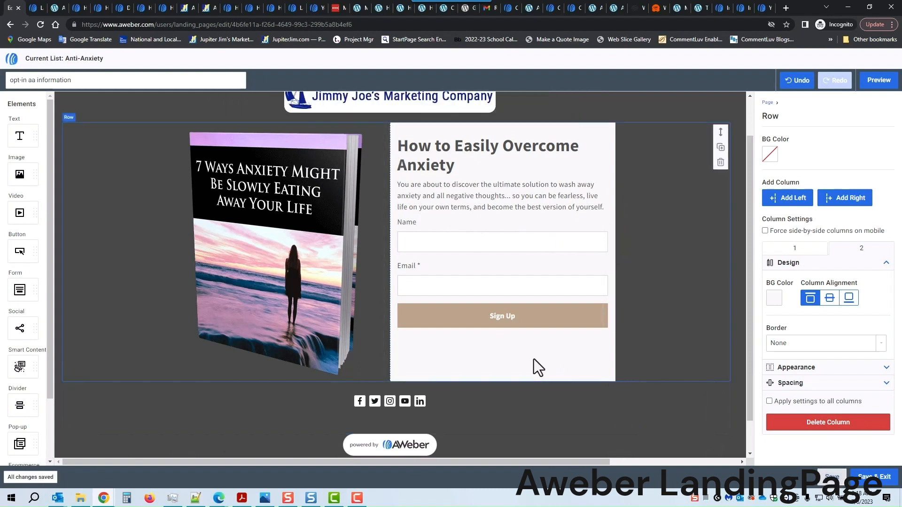
Change the sign-up button's label to "Gimme My Free Report!".
left_click(526, 323)
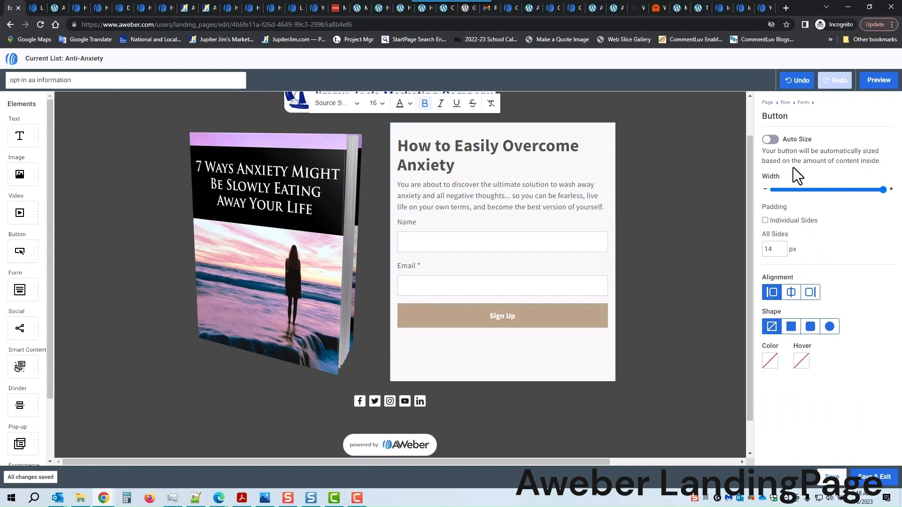
triple_click(504, 319)
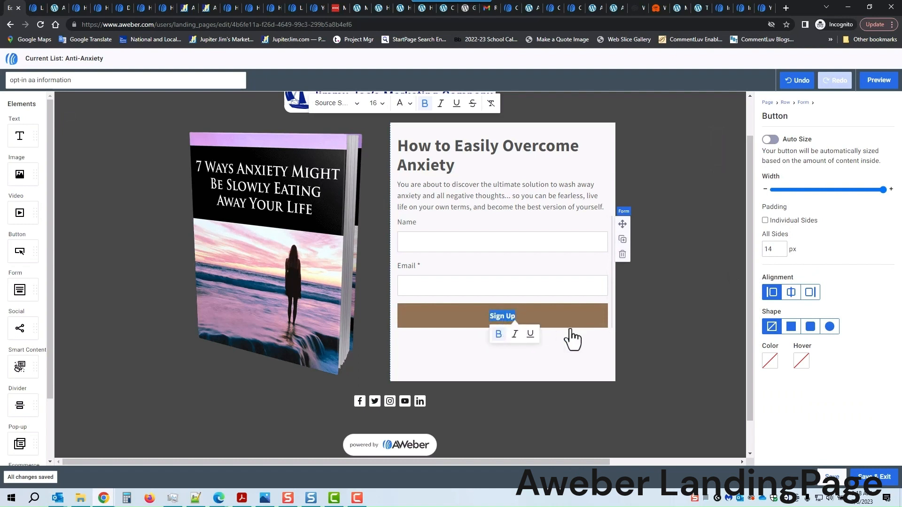
type("B")
key("BackSpace")
type("Gim")
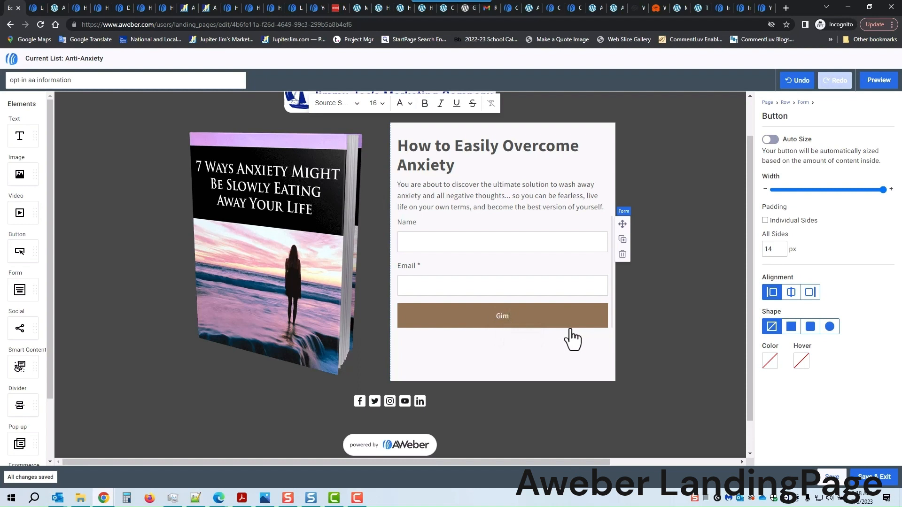
type("me My Free Report!")
Make the "Gimme My Free Report!" button label bold and set its font size to 18.
triple_click(494, 320)
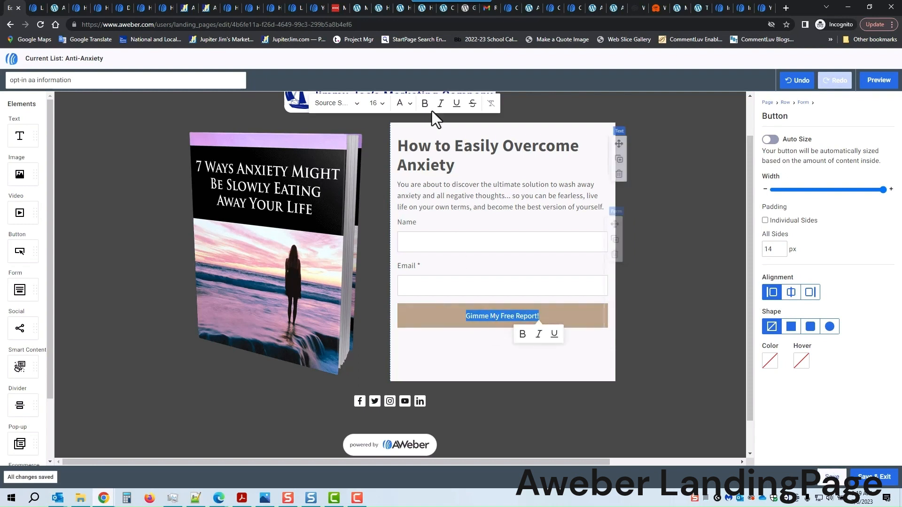
left_click(525, 335)
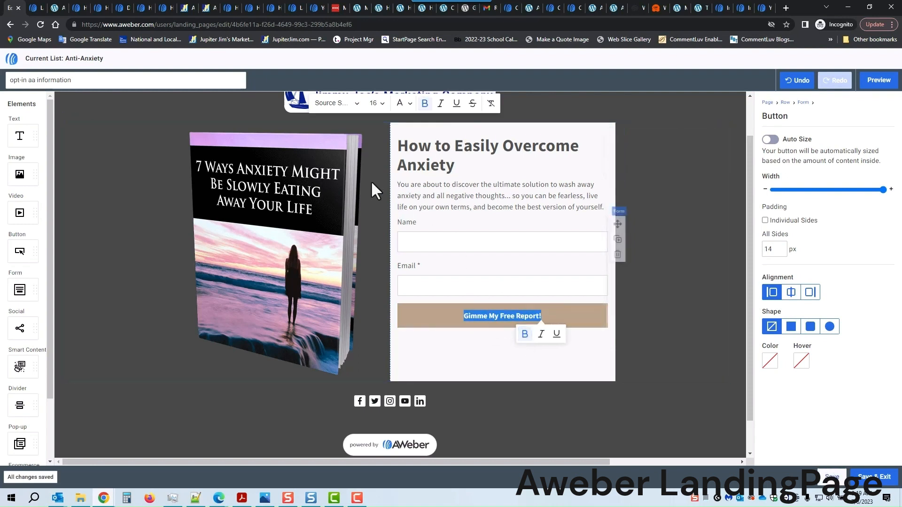
left_click(384, 105)
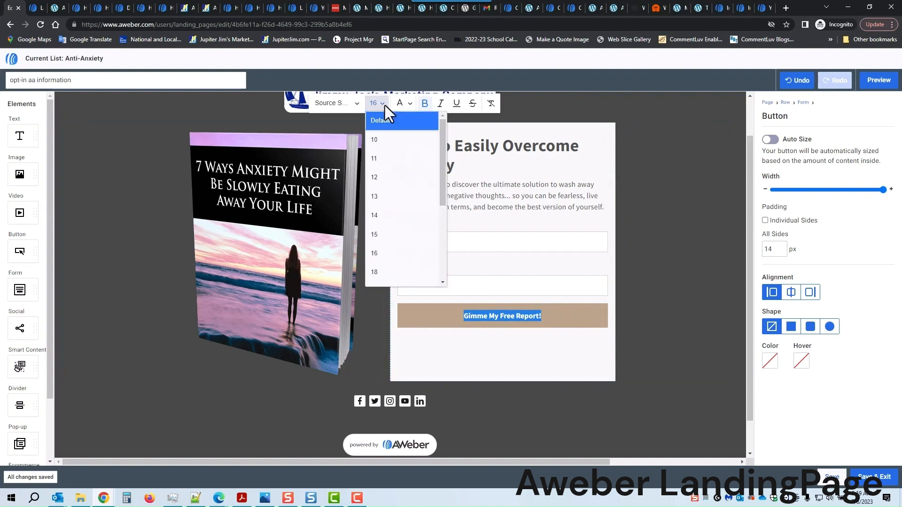
left_click(394, 272)
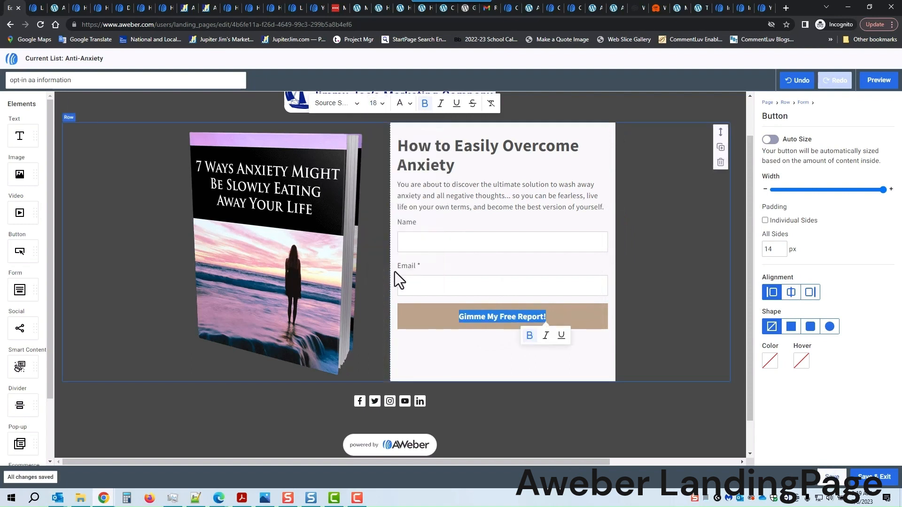
Try Comic Sans MS as the button label's font, and switch the label to Geneva instead.
left_click(357, 103)
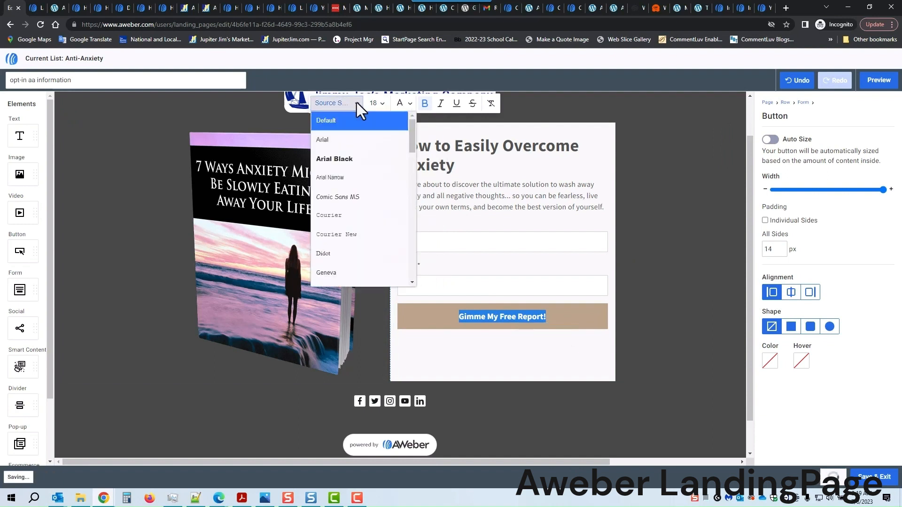
left_click(343, 198)
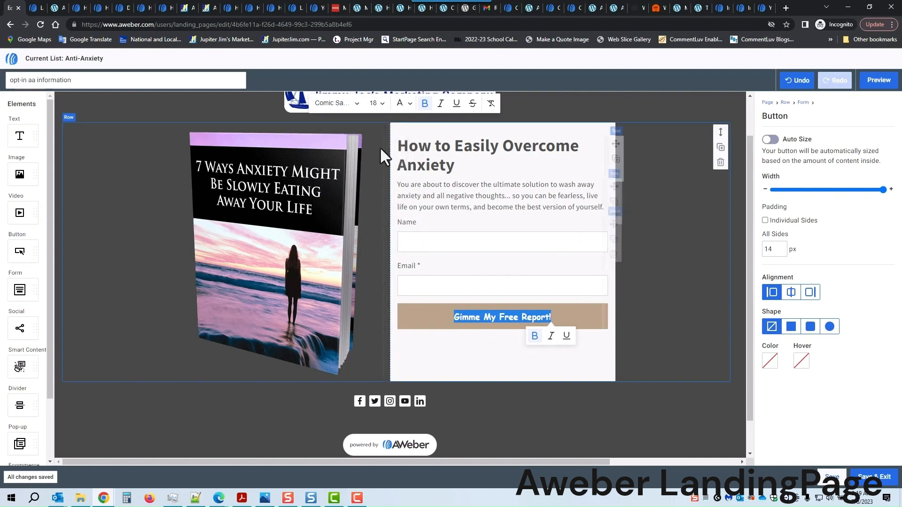
left_click(357, 103)
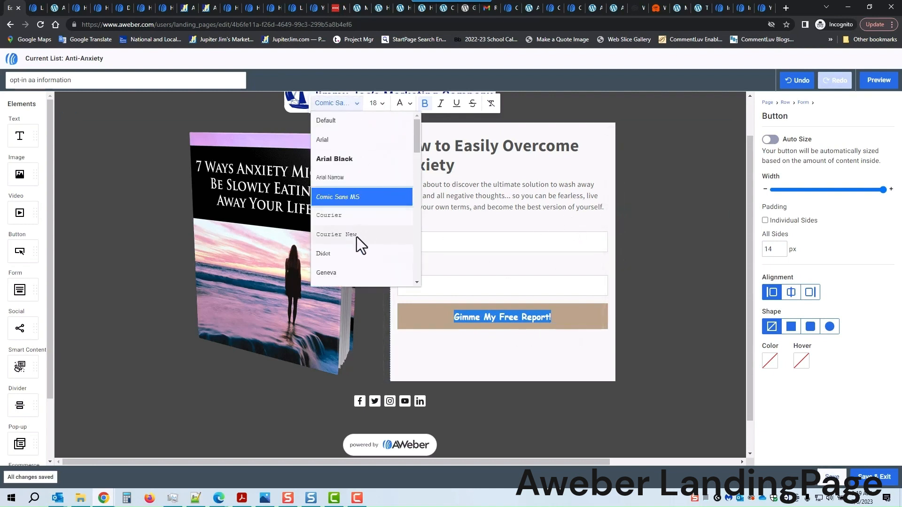
scroll(348, 271, "down", 1)
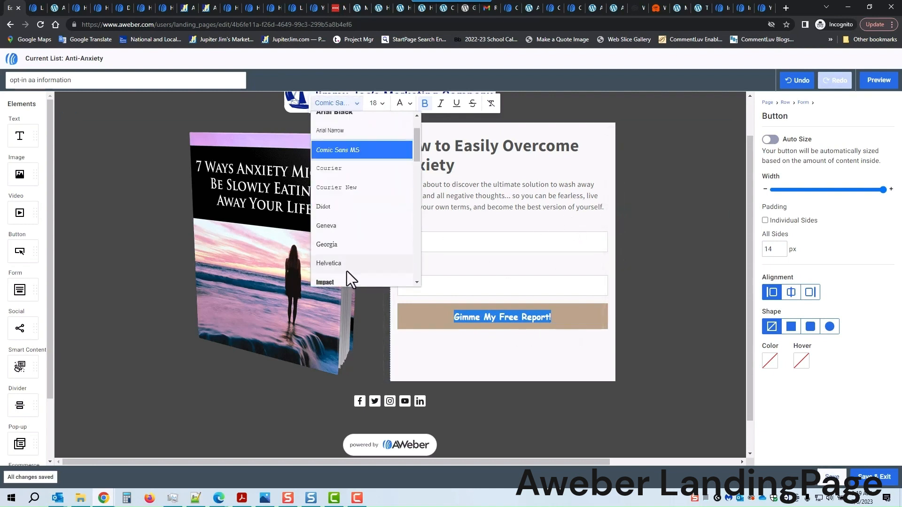
left_click(342, 225)
left_click(488, 350)
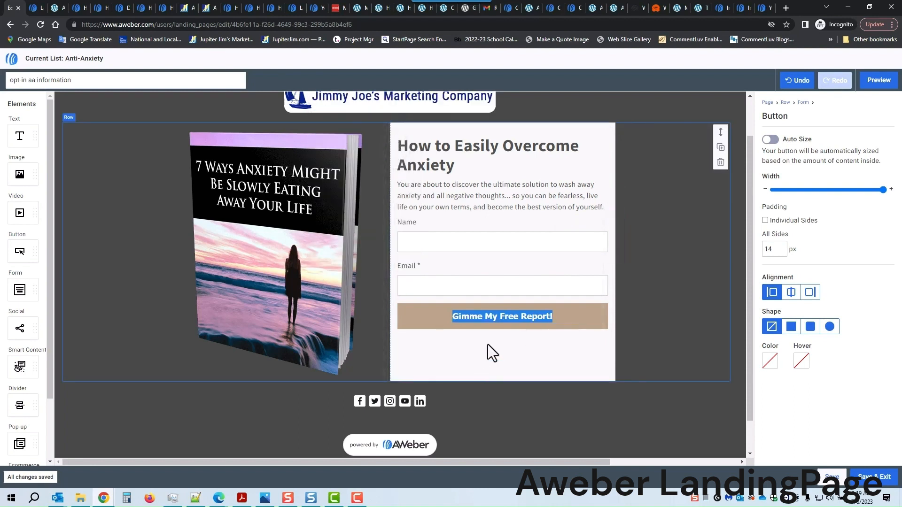
Set the form button's color to the light purple #B76CF5.
left_click(581, 330)
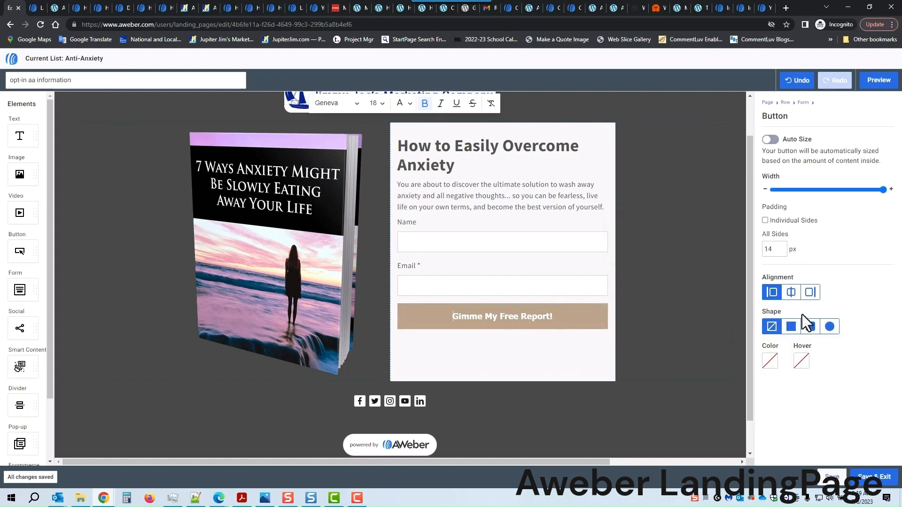
left_click(769, 361)
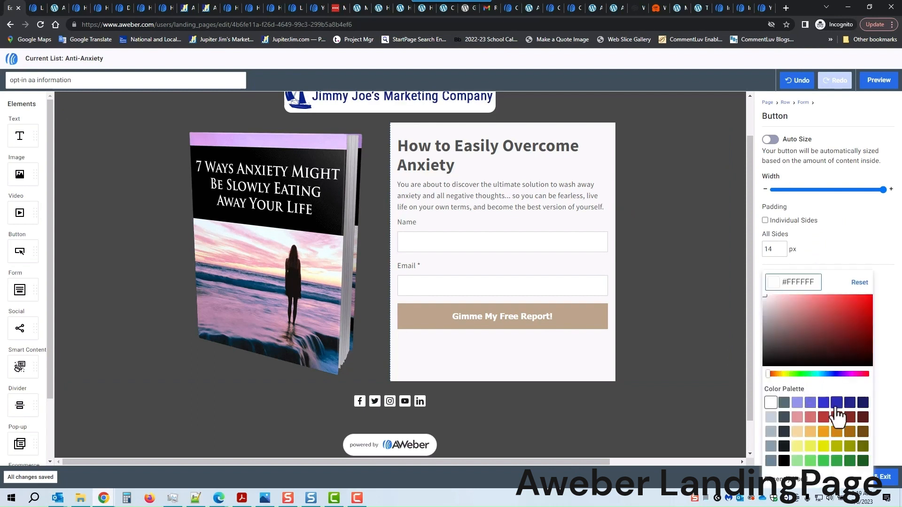
left_click(844, 375)
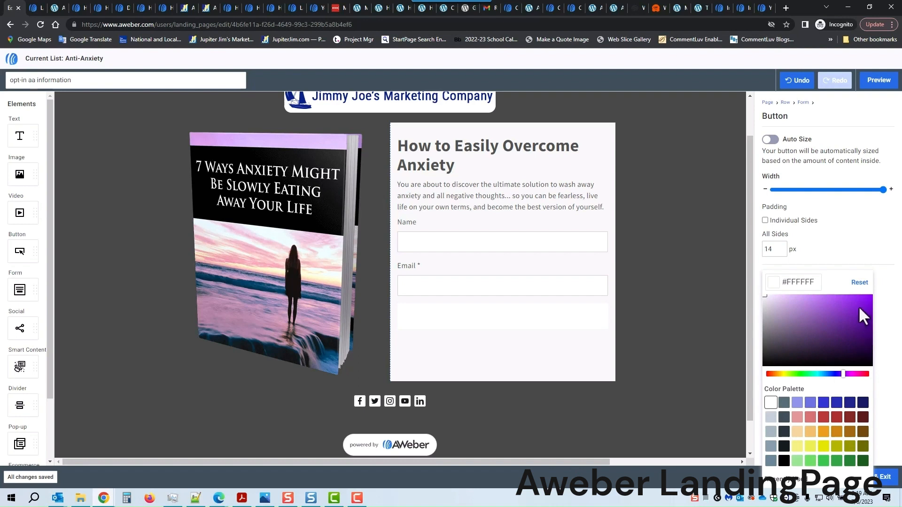
left_click(824, 297)
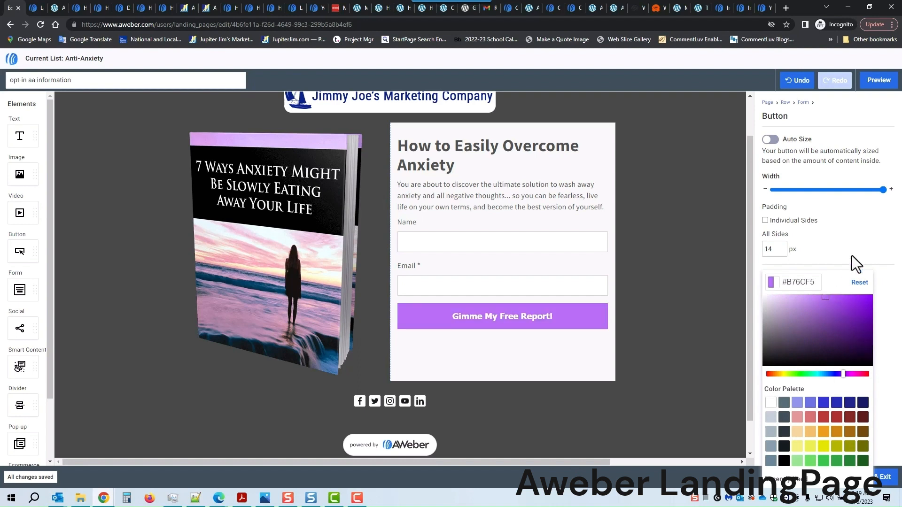
left_click(887, 300)
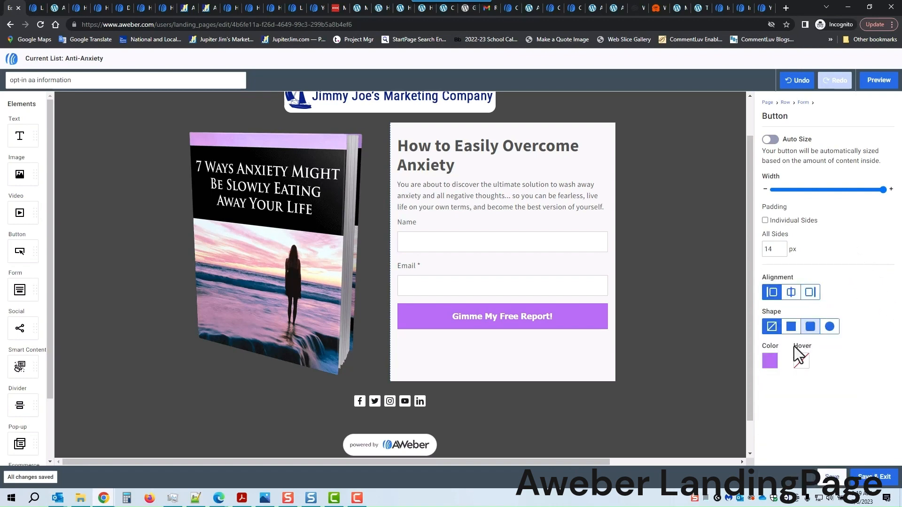
Set the form button's hover color to the very dark purple #20042E.
left_click(802, 362)
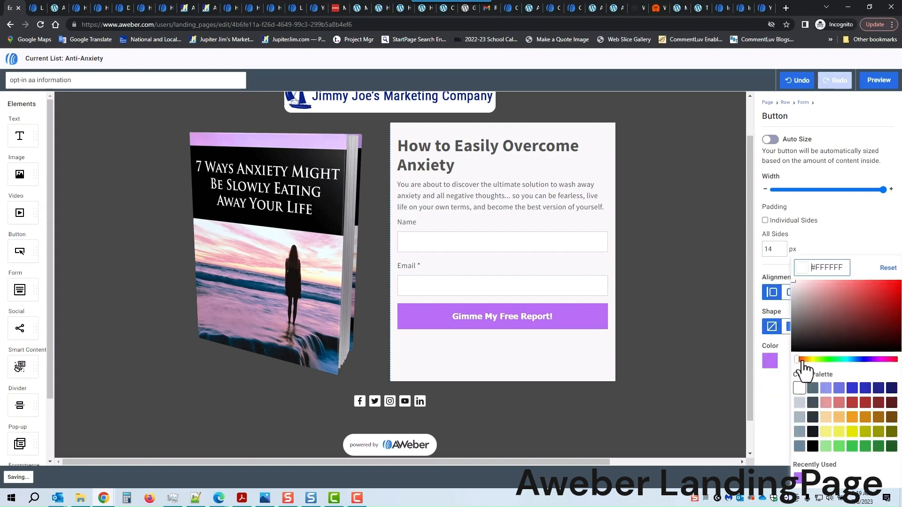
left_click(874, 360)
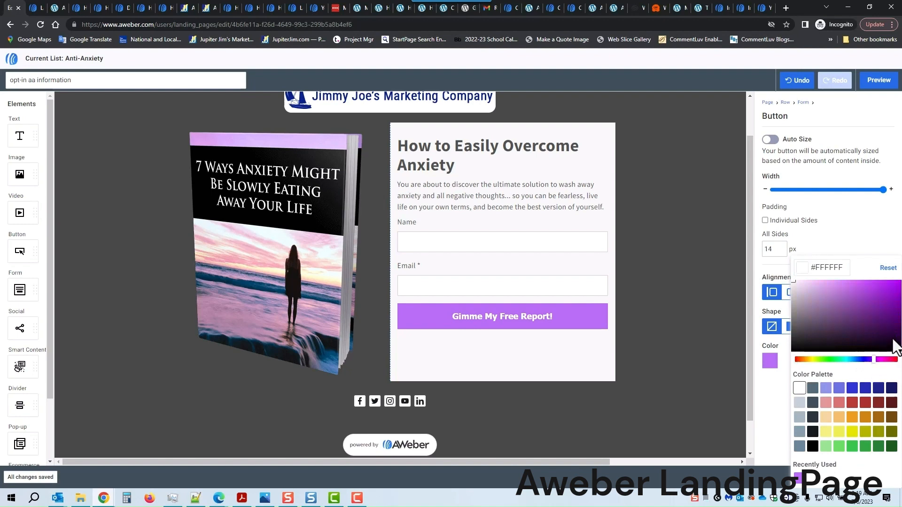
left_click(893, 339)
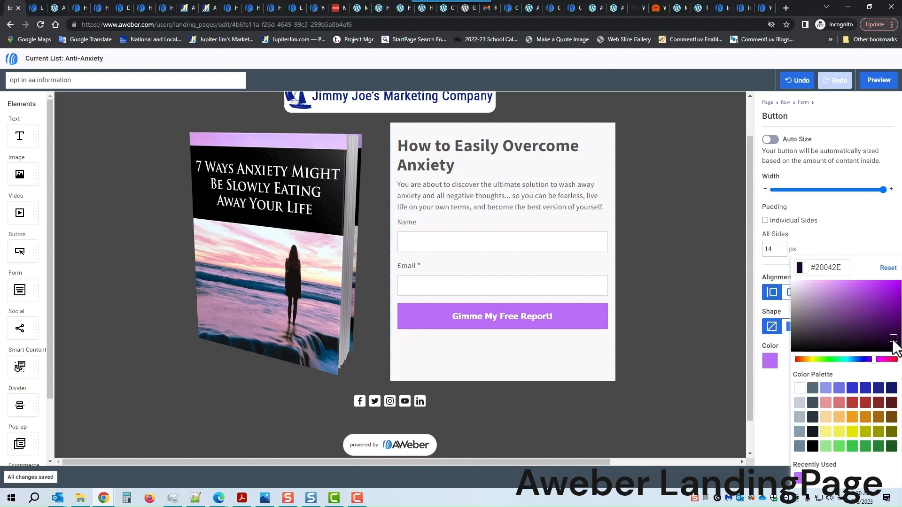
left_click(852, 243)
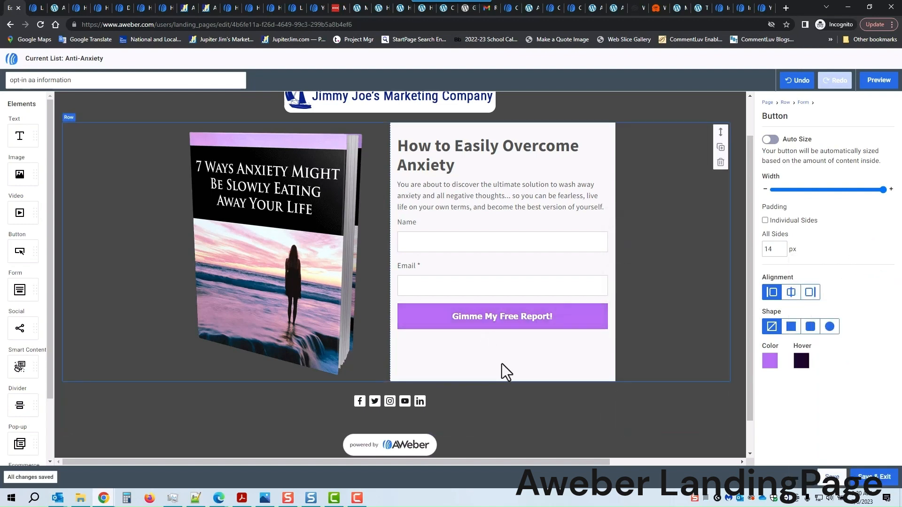
Change the form button's hover color to the brighter purple #6C0E9C.
left_click(801, 361)
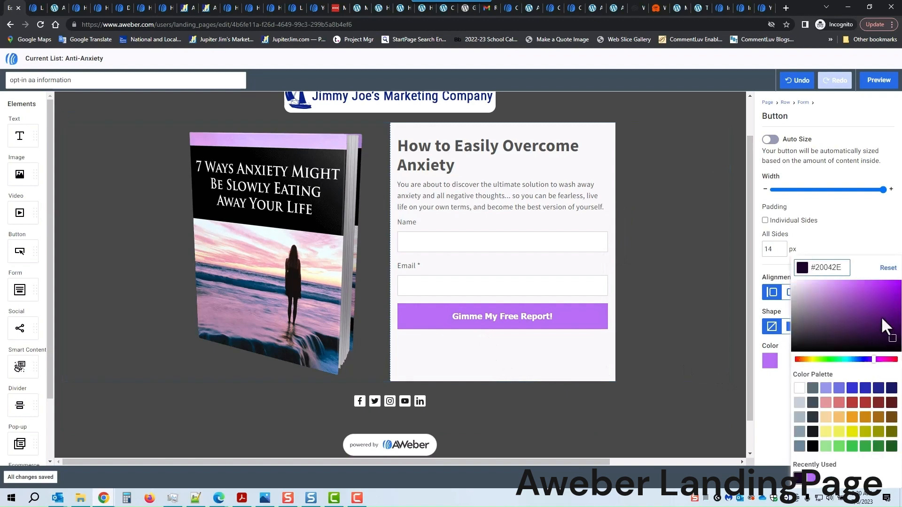
left_click(893, 308)
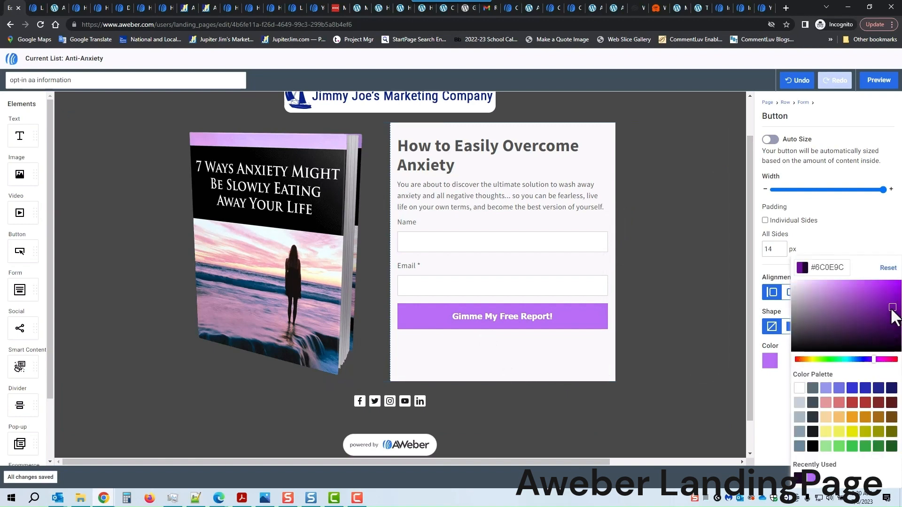
left_click(868, 236)
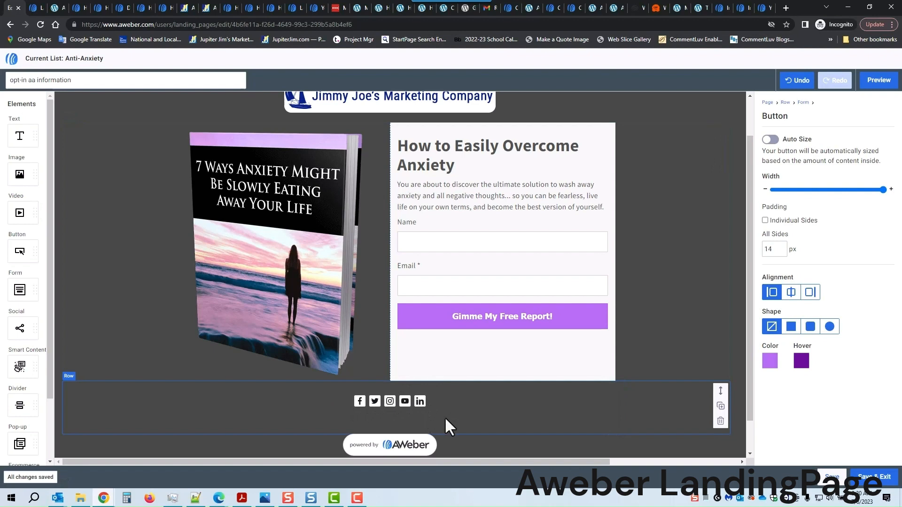
Delete the row of social media icons and the "powered by AWeber" image at the foot of the page.
left_click(721, 421)
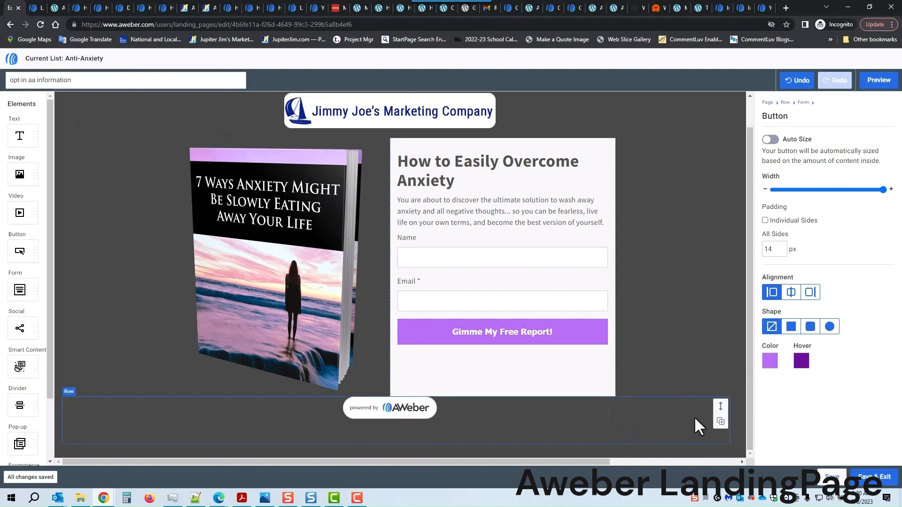
left_click(620, 415)
mouse_move(391, 408)
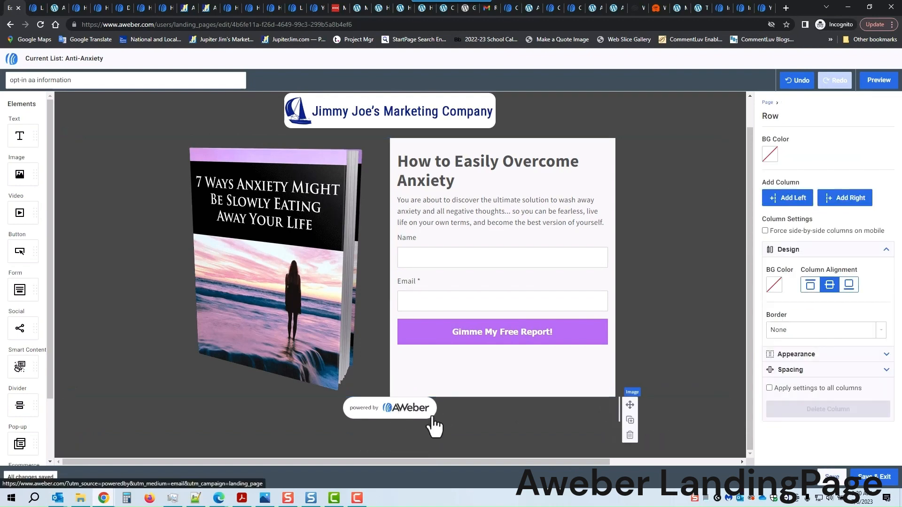
left_click(630, 436)
left_click(684, 289)
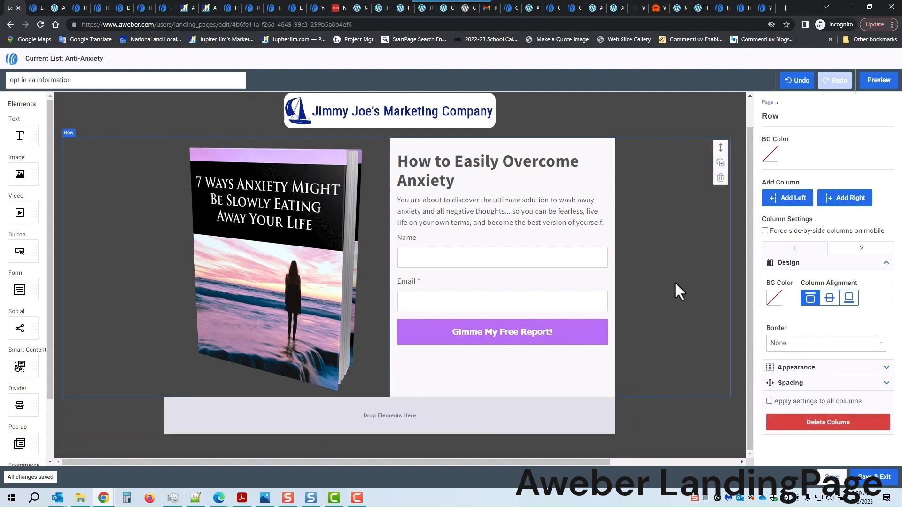
Try a light yellow background color on the logo's column and undo it.
left_click(678, 113)
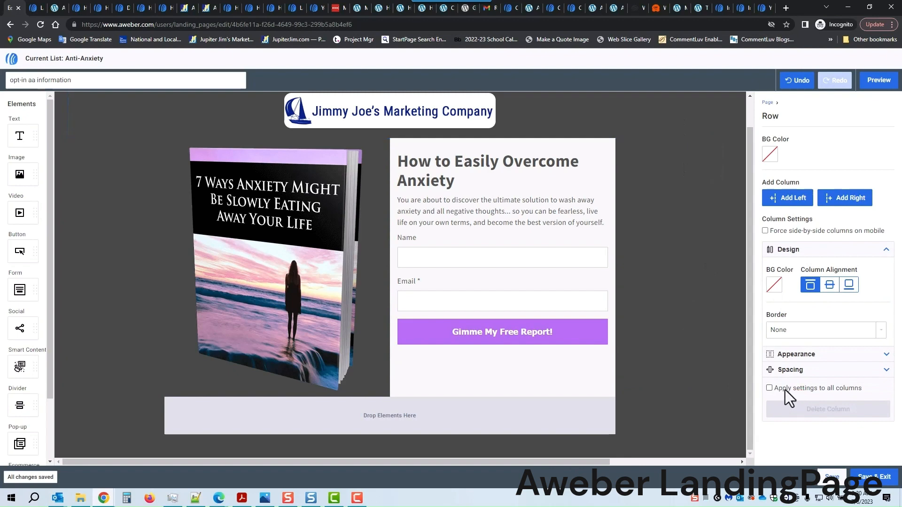
left_click(775, 285)
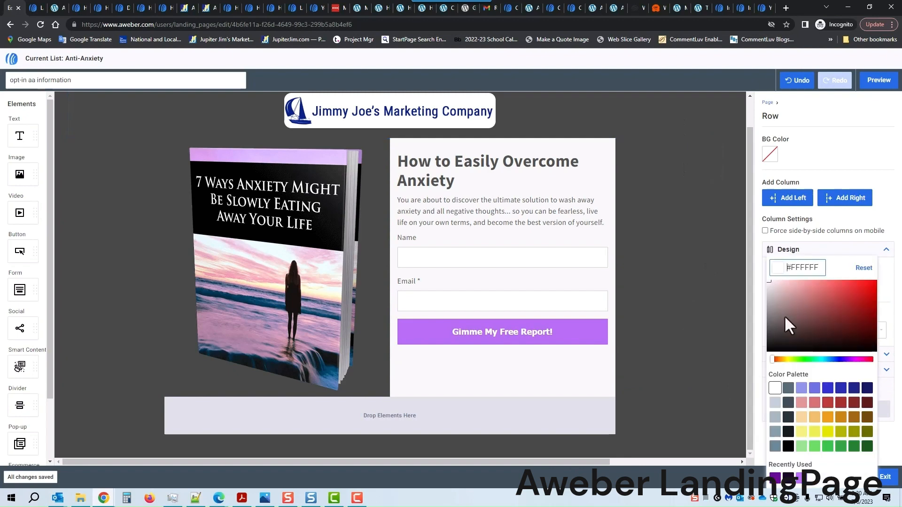
left_click(803, 432)
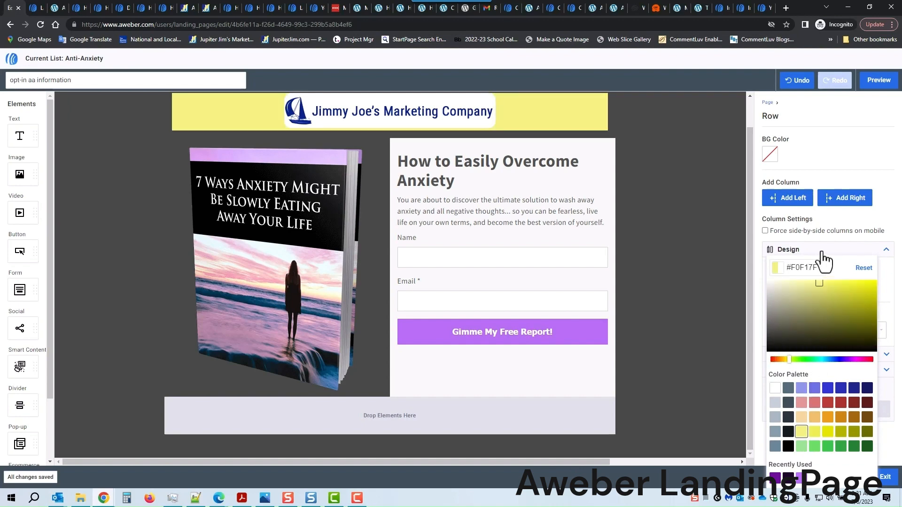
left_click(796, 82)
Set the overall page background color to the light lavender #9DA1ED.
left_click(698, 186)
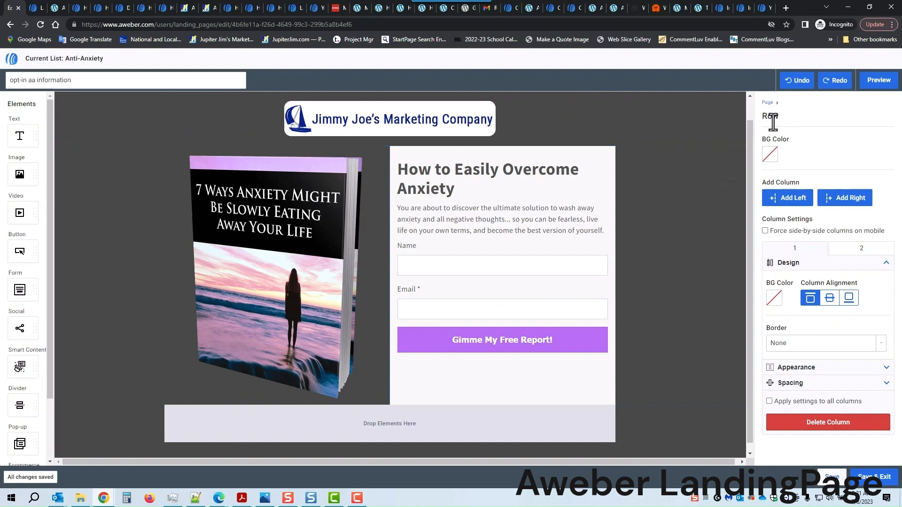
left_click(770, 103)
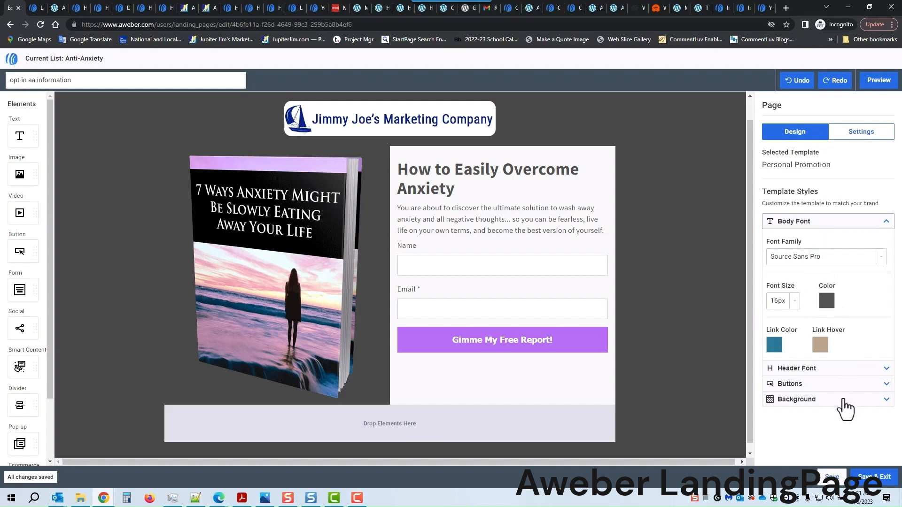
left_click(844, 400)
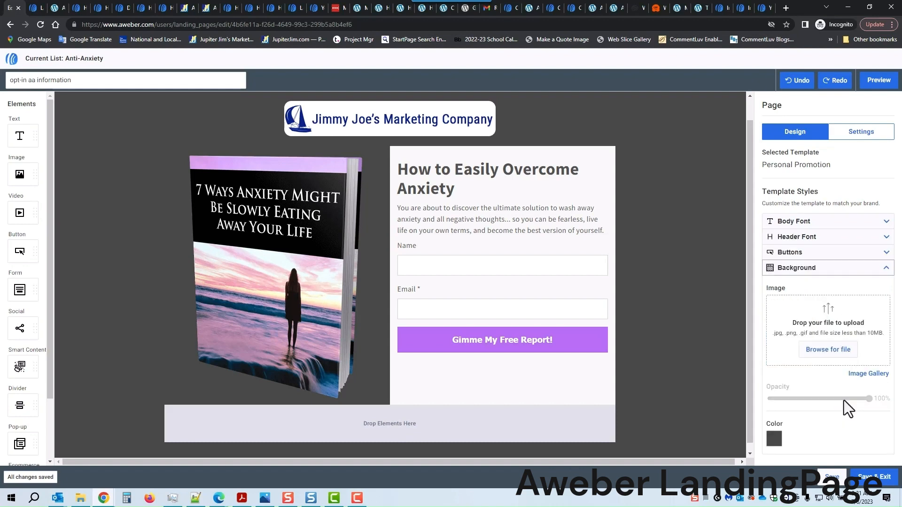
left_click(775, 439)
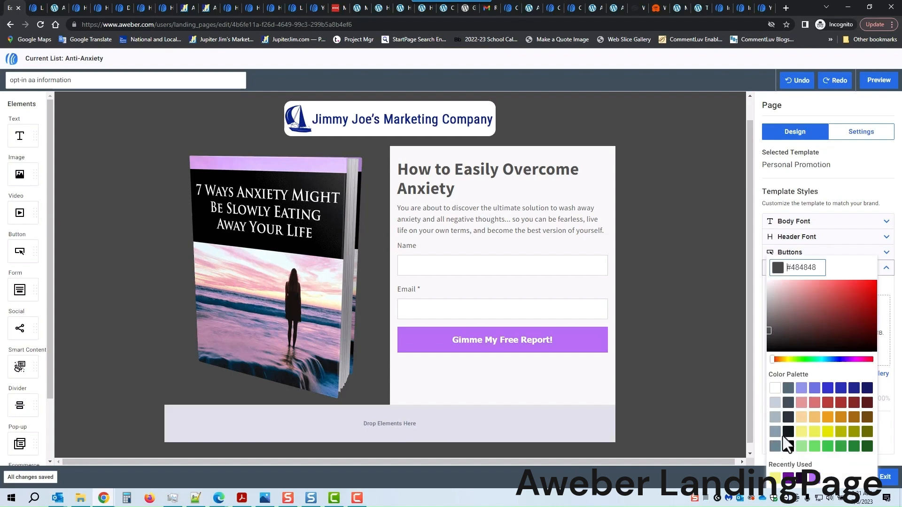
left_click(801, 389)
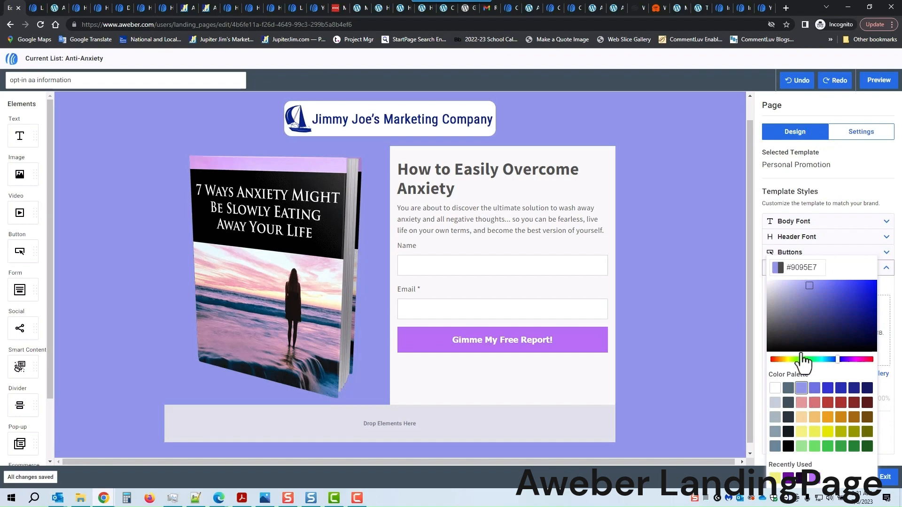
left_click(806, 285)
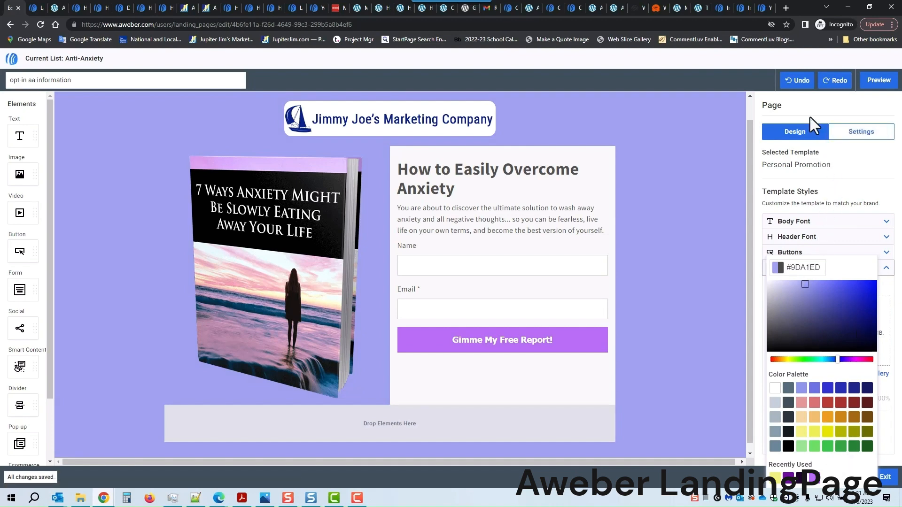
left_click(832, 103)
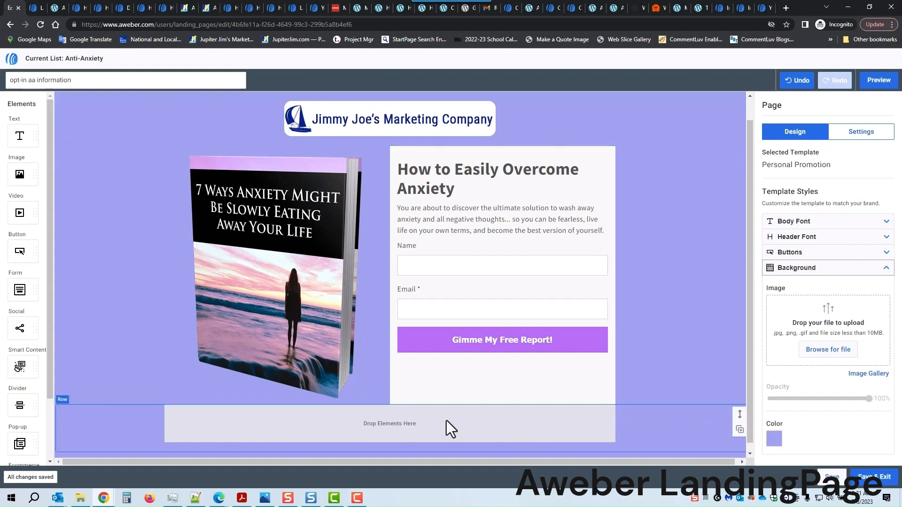
Try to move the empty row at the foot of the page further down.
scroll(499, 416, "down", 1)
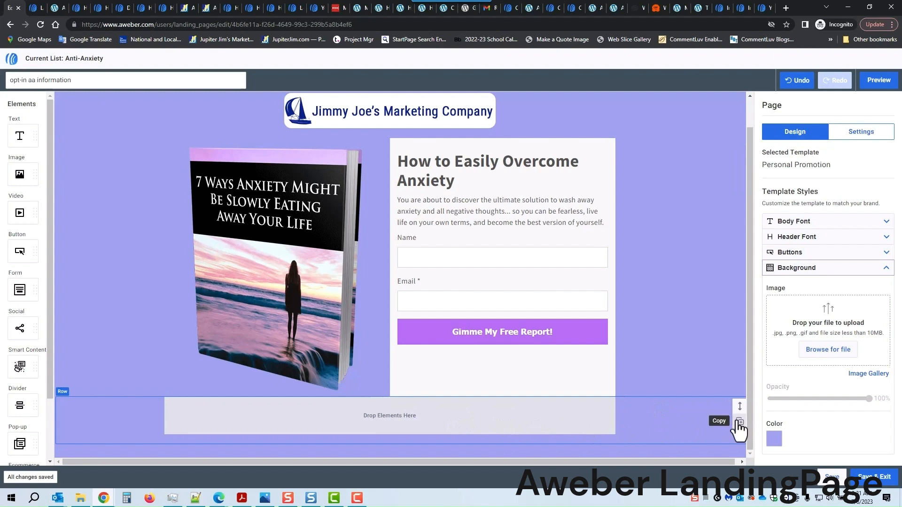
left_click_drag(738, 405, 727, 460)
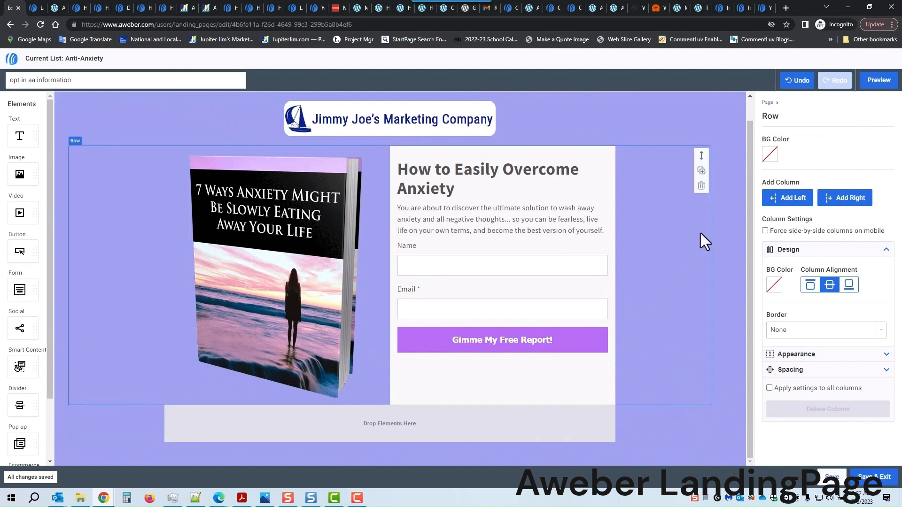
Check the opt-in page in desktop and mobile preview, and save and exit the page.
left_click(879, 80)
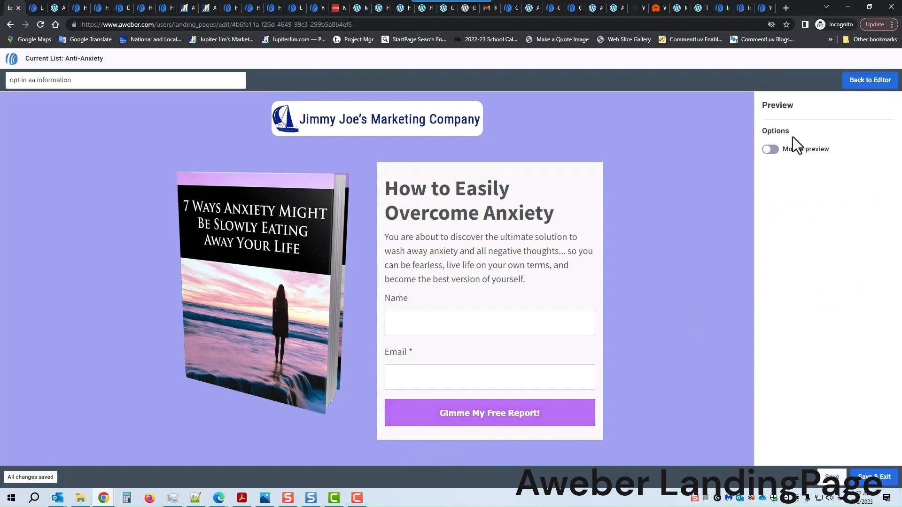
left_click(773, 151)
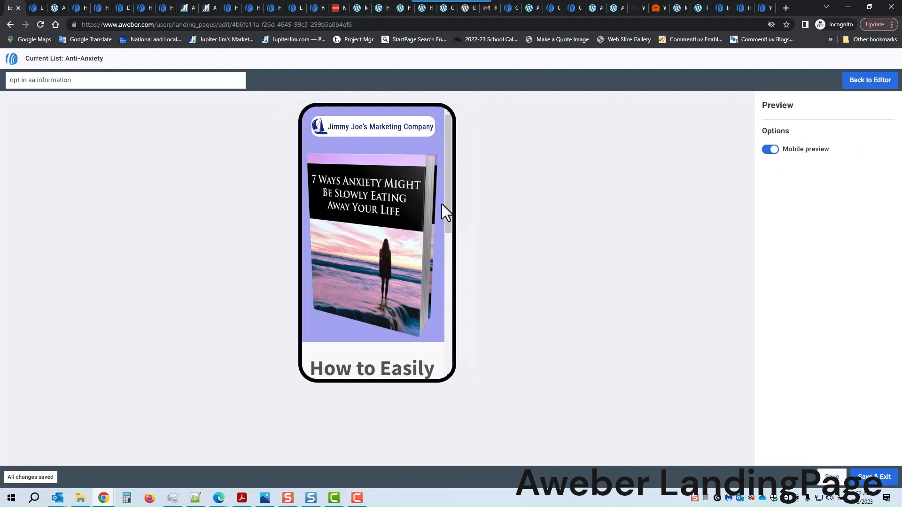
left_click_drag(447, 182, 461, 376)
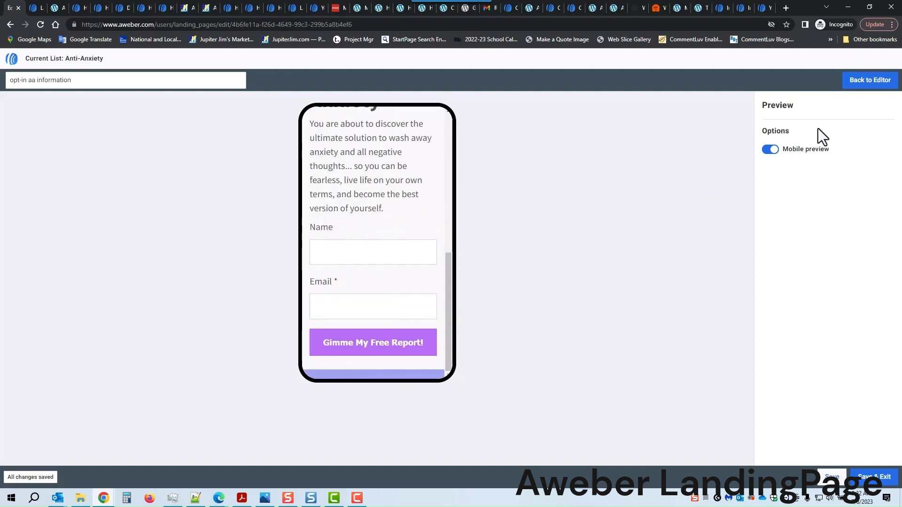
left_click(873, 86)
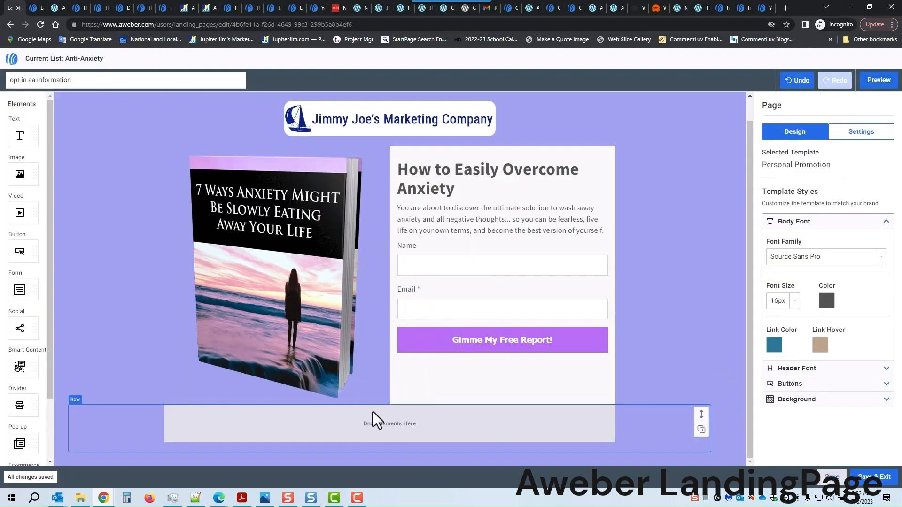
left_click(873, 478)
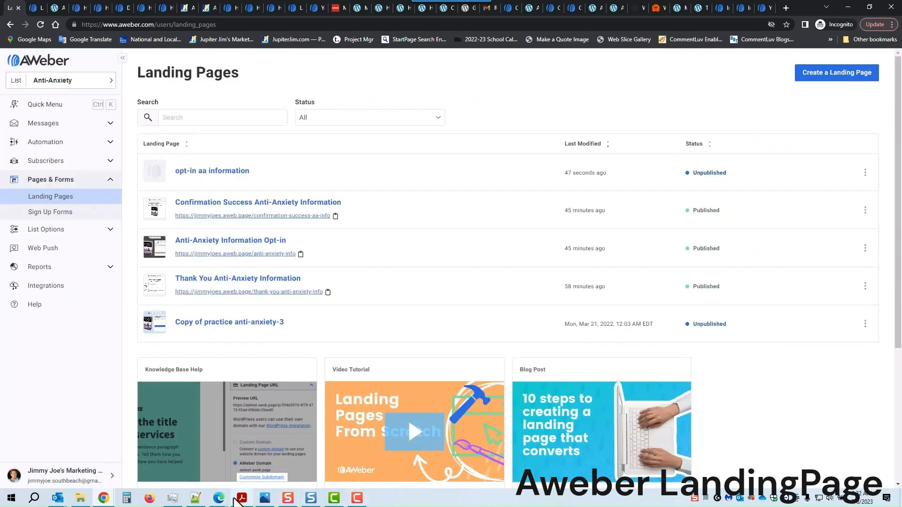
Consult the landing page flowchart image and create a new landing page from the Confirmed Opt In template in the Opt In category.
left_click(265, 498)
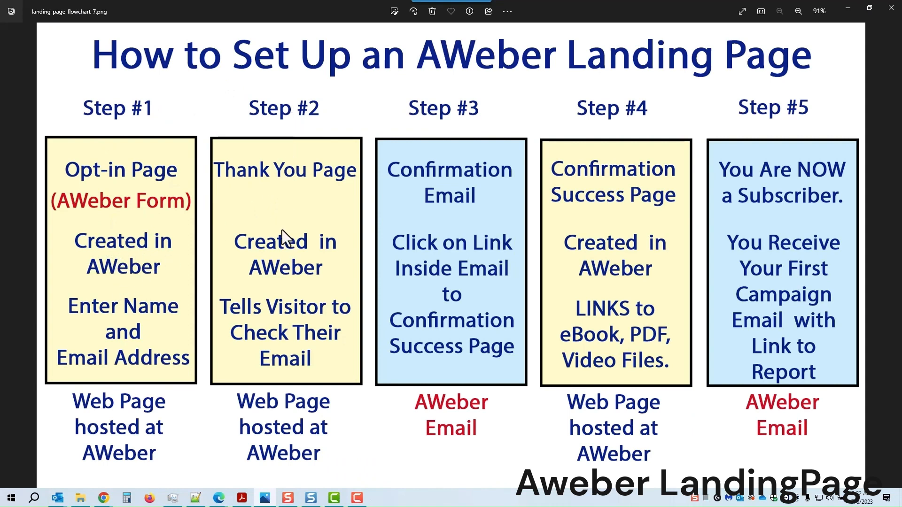
left_click(846, 6)
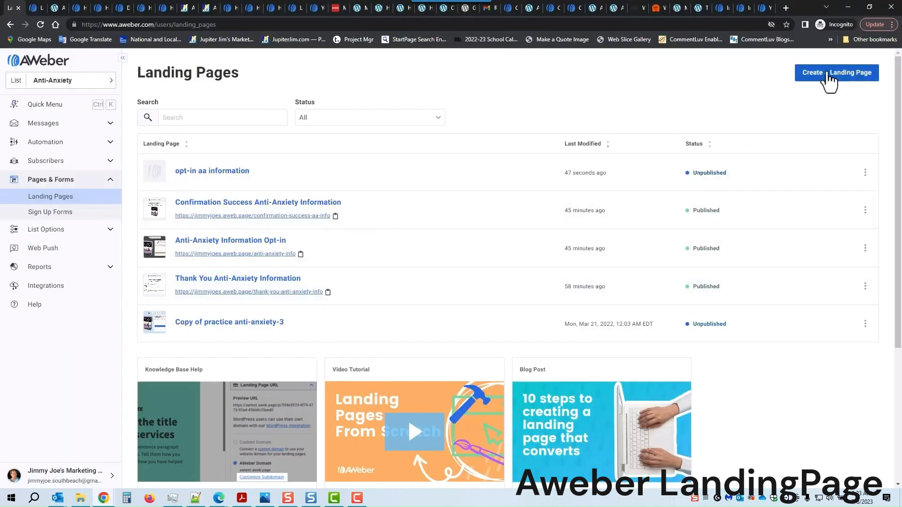
left_click(833, 74)
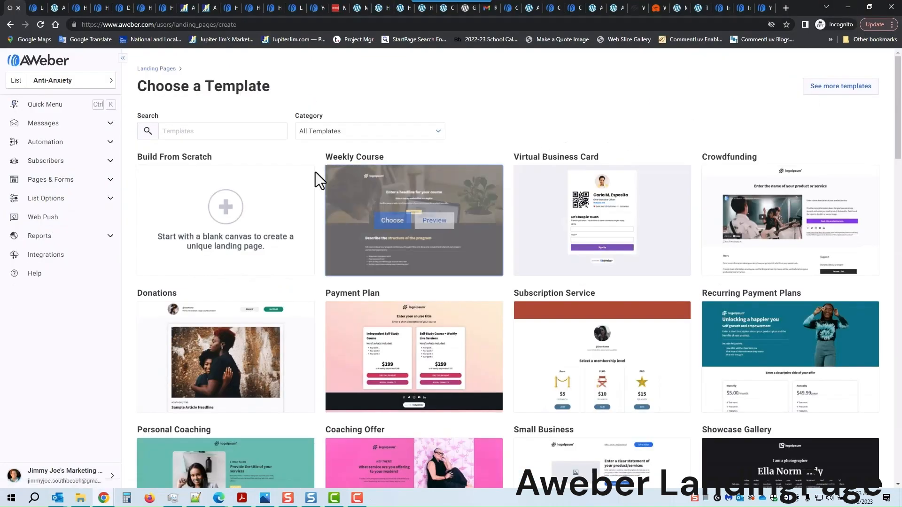
left_click(339, 128)
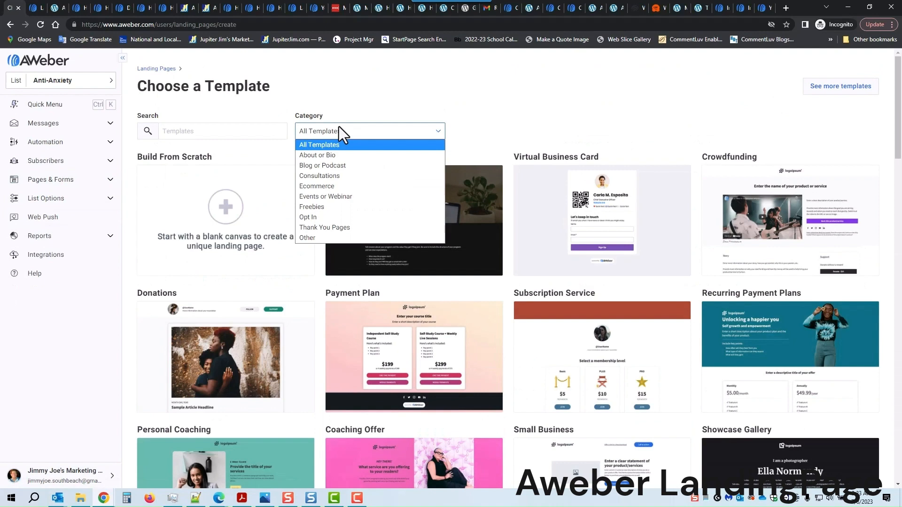
left_click(326, 217)
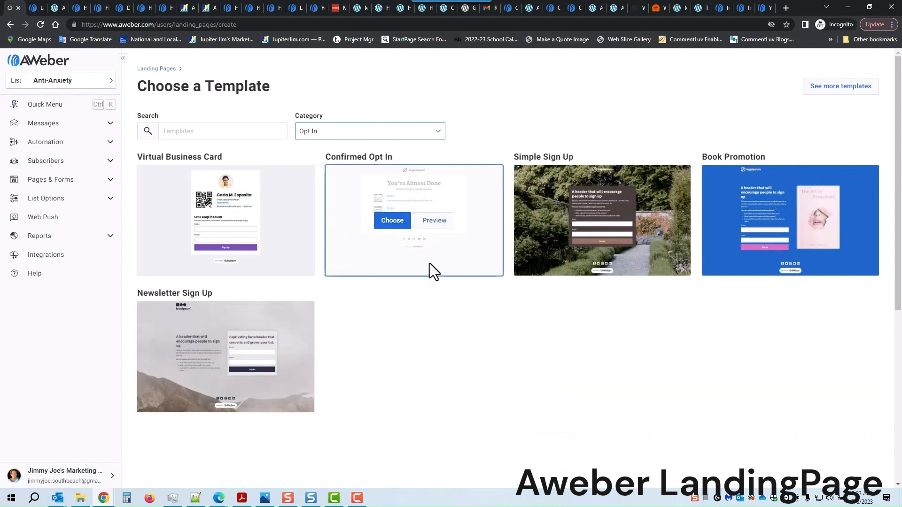
left_click(393, 221)
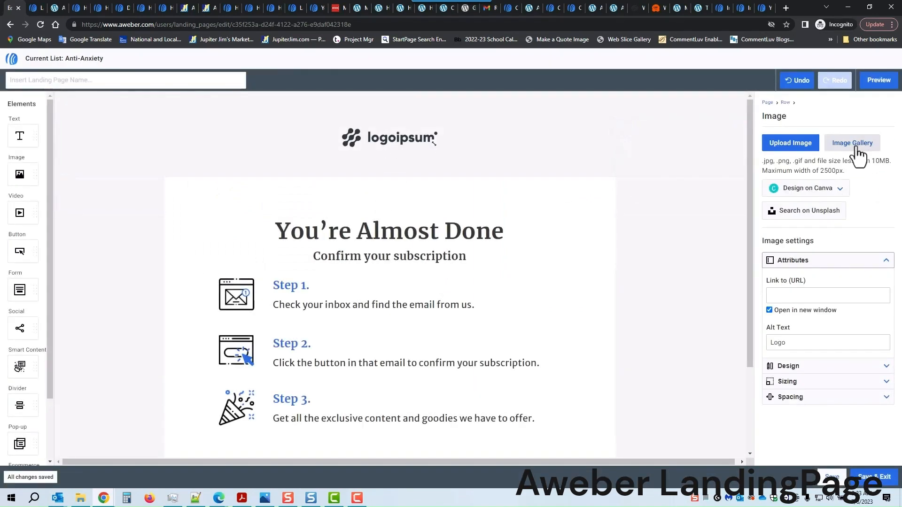
Replace the placeholder logo with the uploaded Jimmy Joe's Marketing Company logo from the image gallery and enlarge it slightly.
left_click(857, 150)
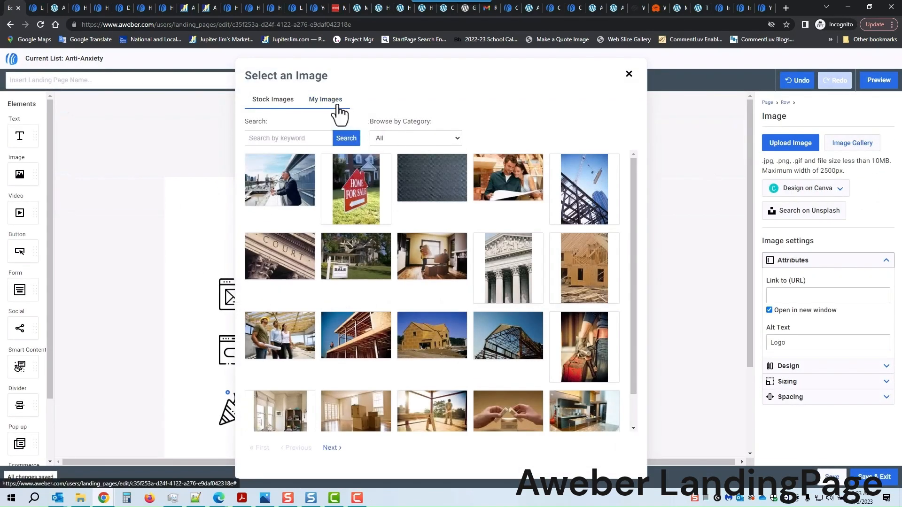
left_click(336, 106)
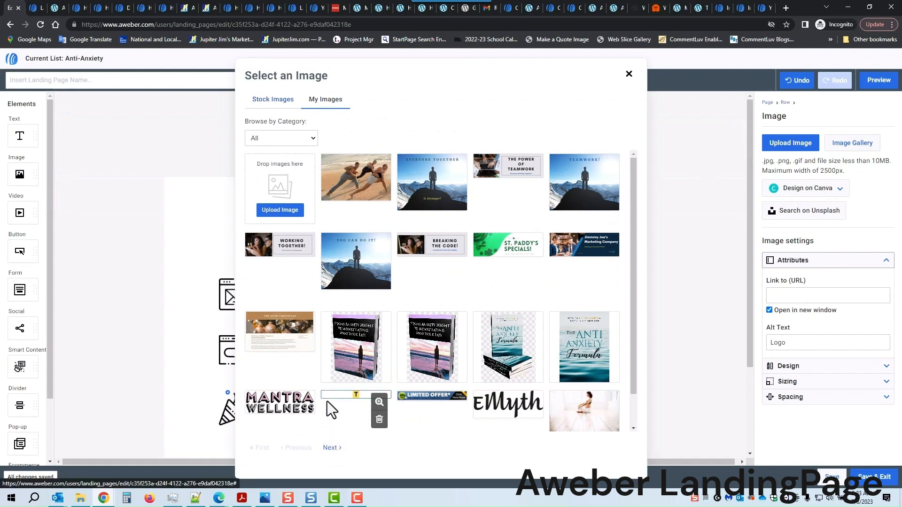
left_click(279, 408)
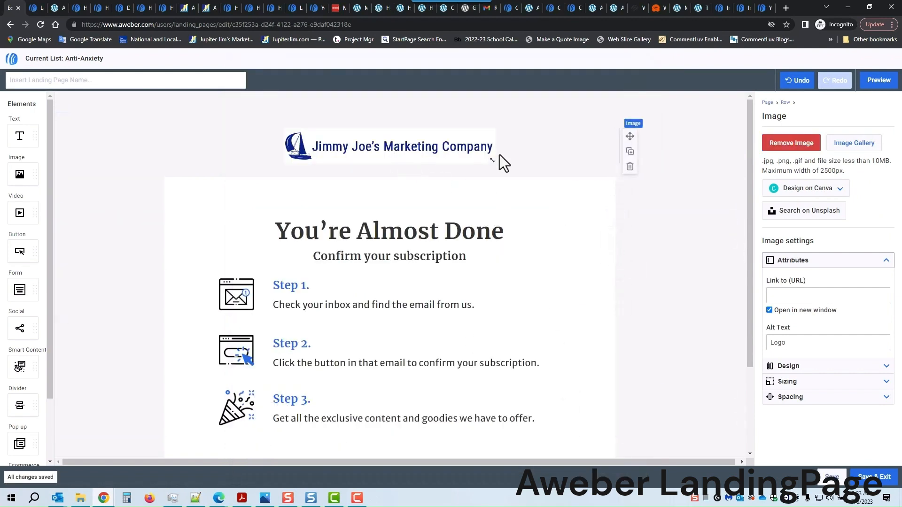
mouse_move(498, 163)
left_mouse_down()
mouse_move(506, 168)
mouse_move(489, 163)
left_mouse_up()
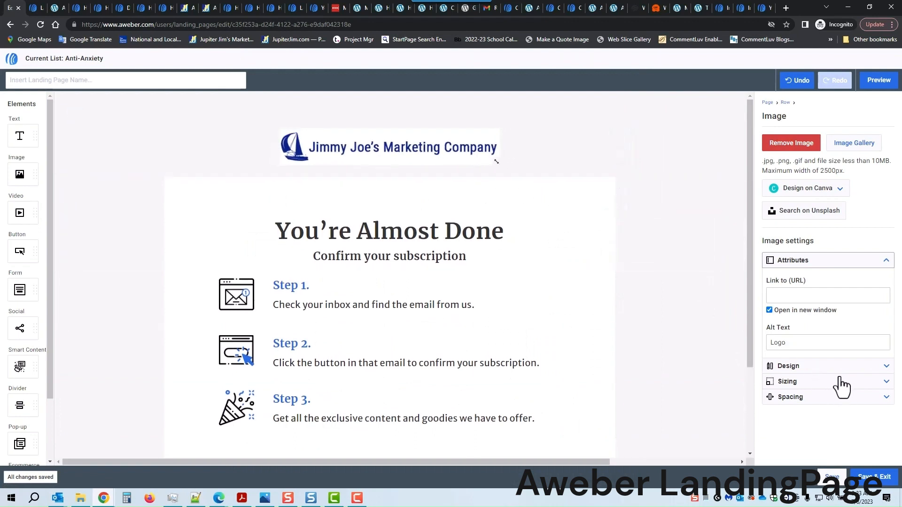
Round all corners of the company logo by 15 px.
left_click(886, 367)
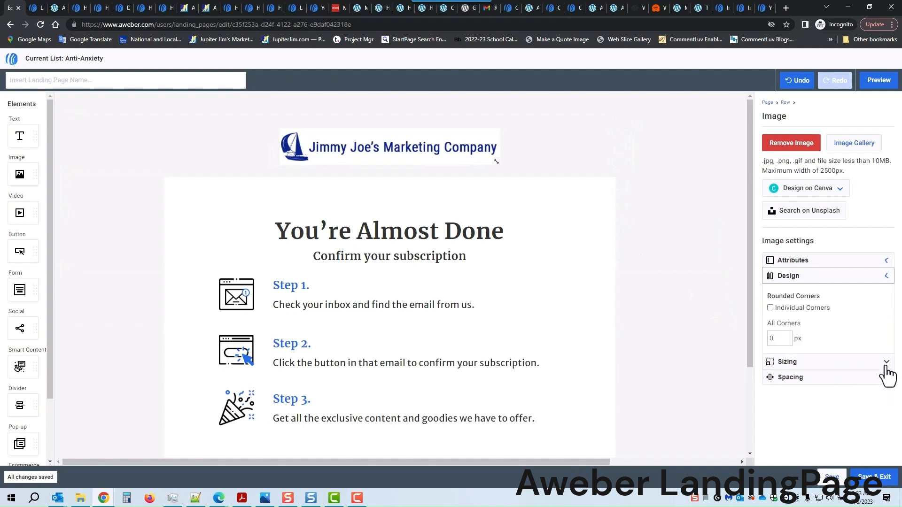
left_click_drag(775, 341, 768, 340)
left_click(855, 320)
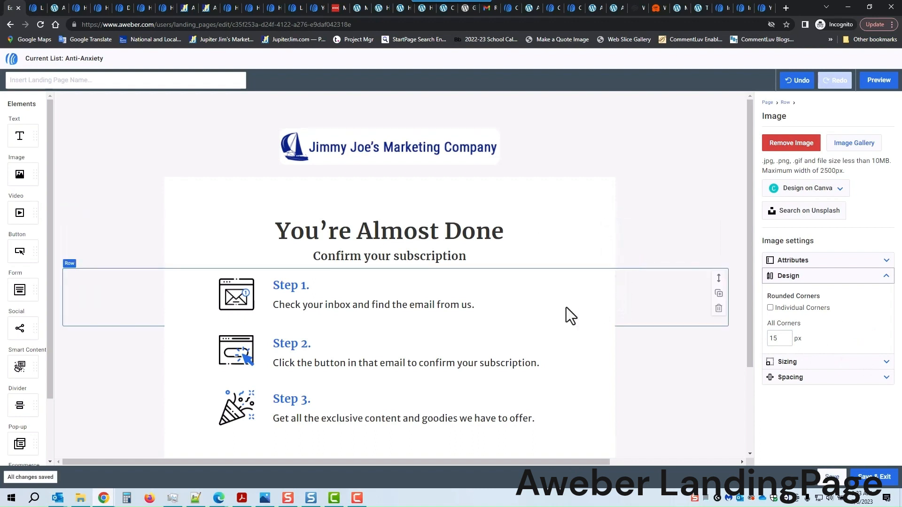
Replace "goodies we have to offer." in the Step 3 text with "and the free report!".
left_click(356, 416)
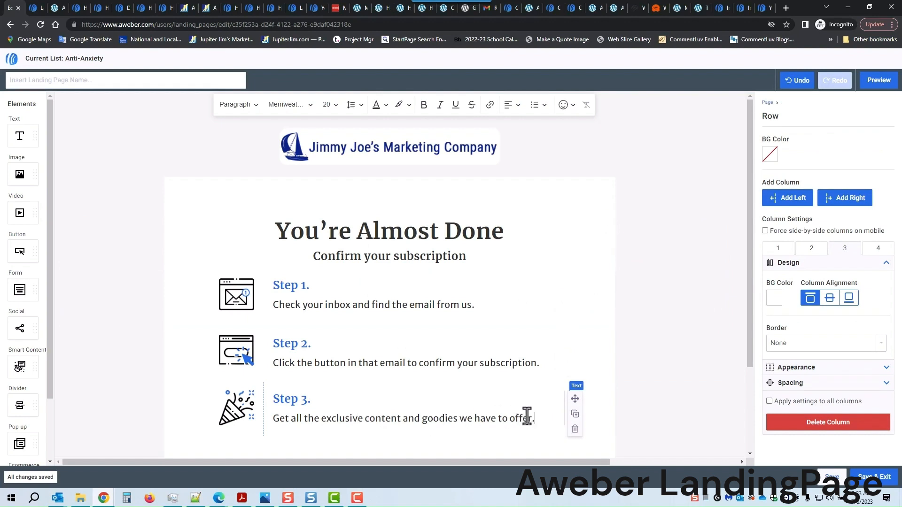
left_click_drag(423, 419, 546, 419)
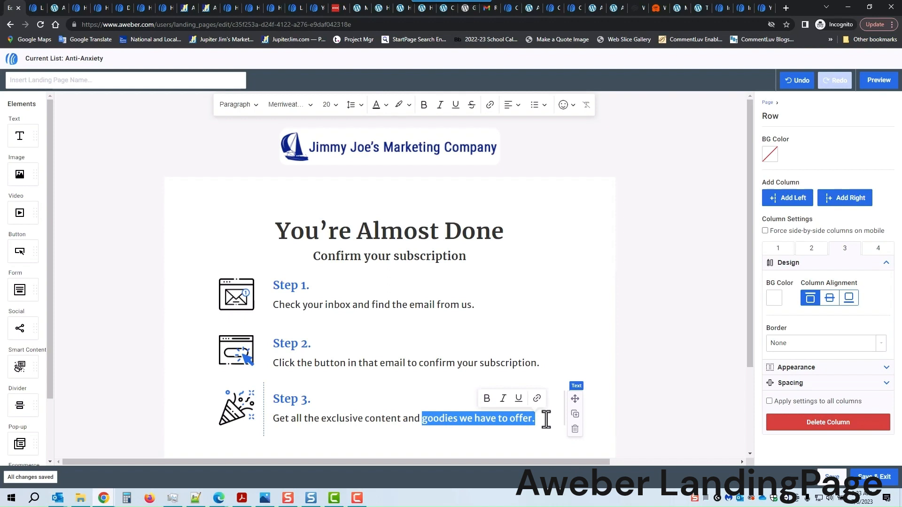
type("and the")
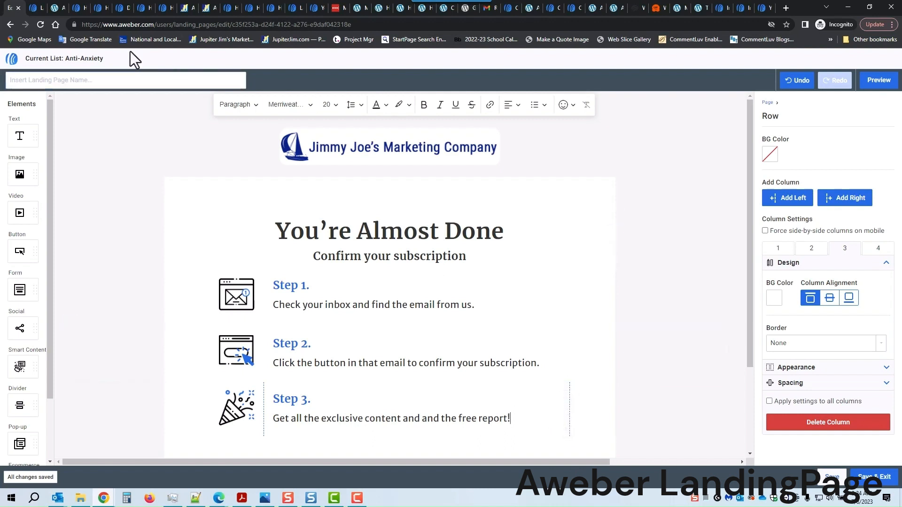
Name the landing page "Thank You AA Information", and save and exit it.
left_click(102, 80)
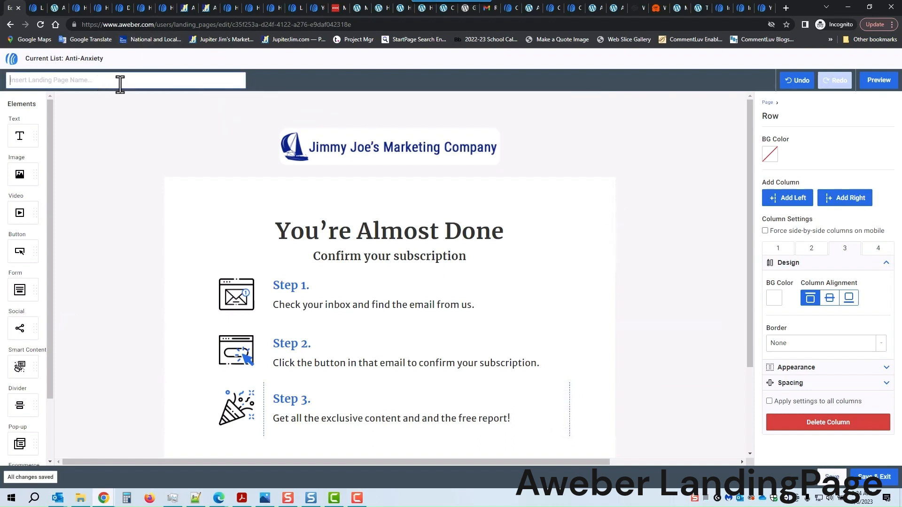
type("Tha")
type("nk You AA Information")
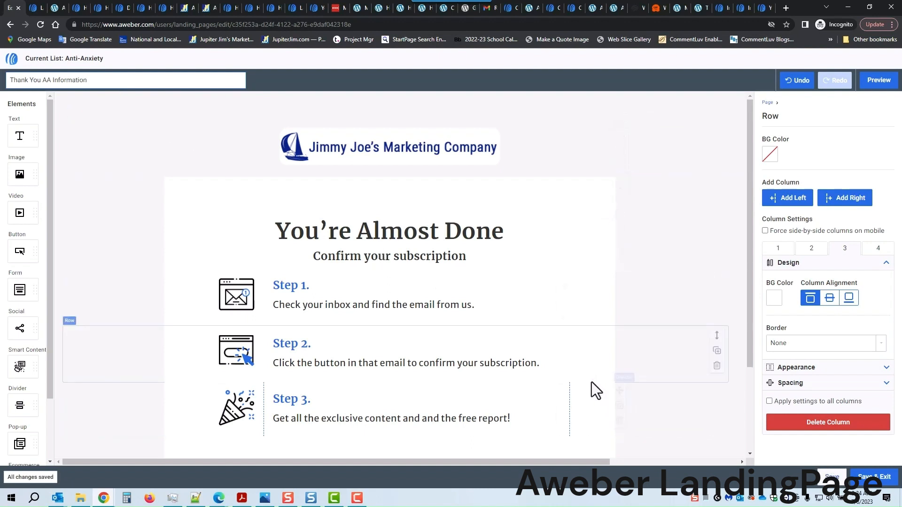
left_click(874, 484)
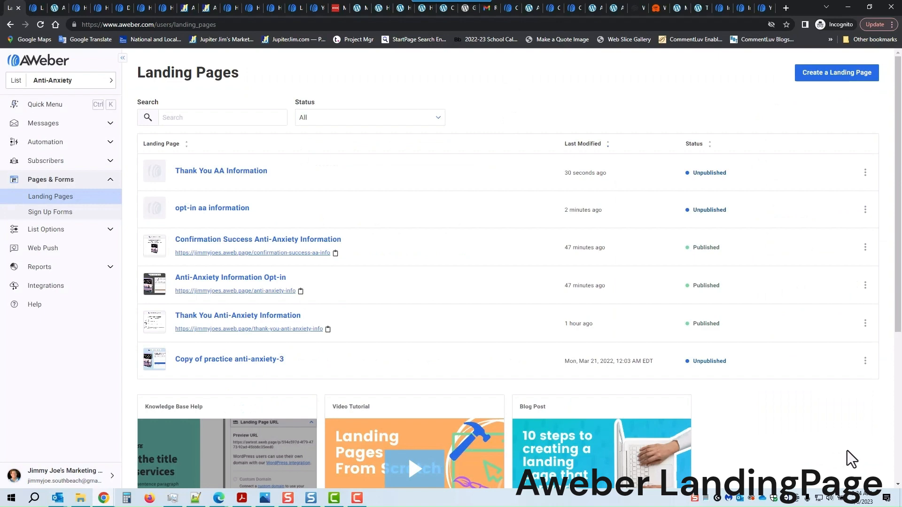
Consult the landing page setup flowchart, and create a new landing page from the "Thank You" template.
left_click(265, 498)
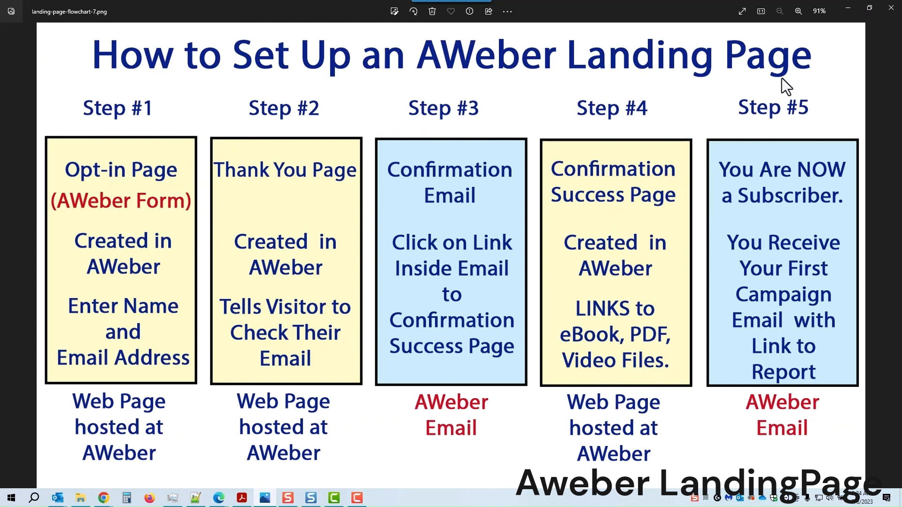
left_click(849, 7)
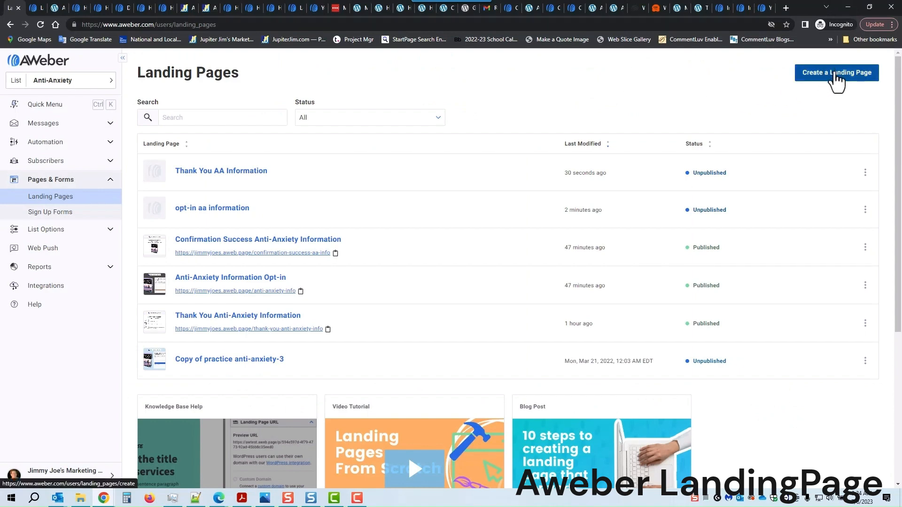
left_click(834, 73)
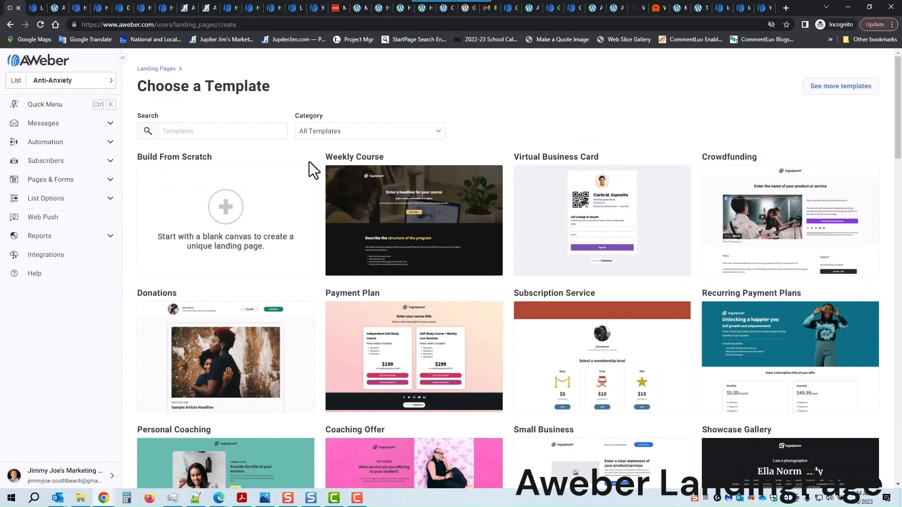
scroll(437, 237, "down", 8)
scroll(441, 239, "down", 11)
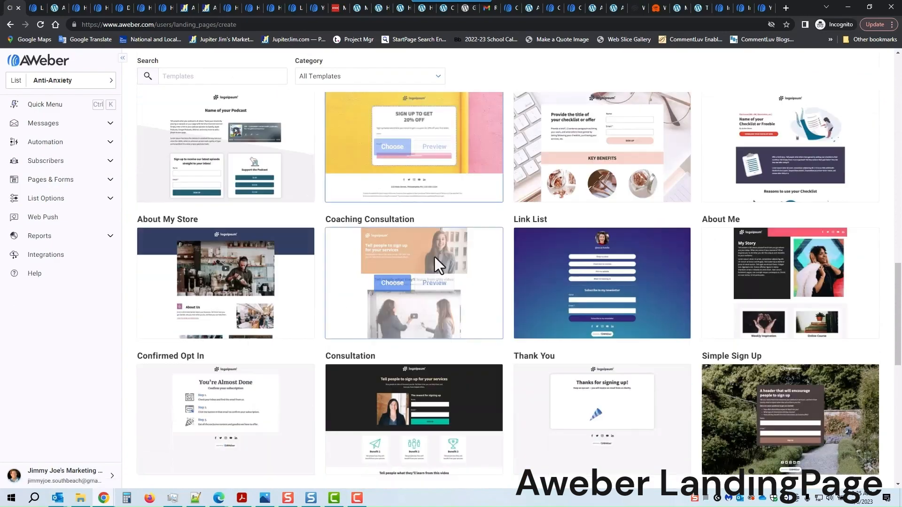
scroll(437, 258, "down", 2)
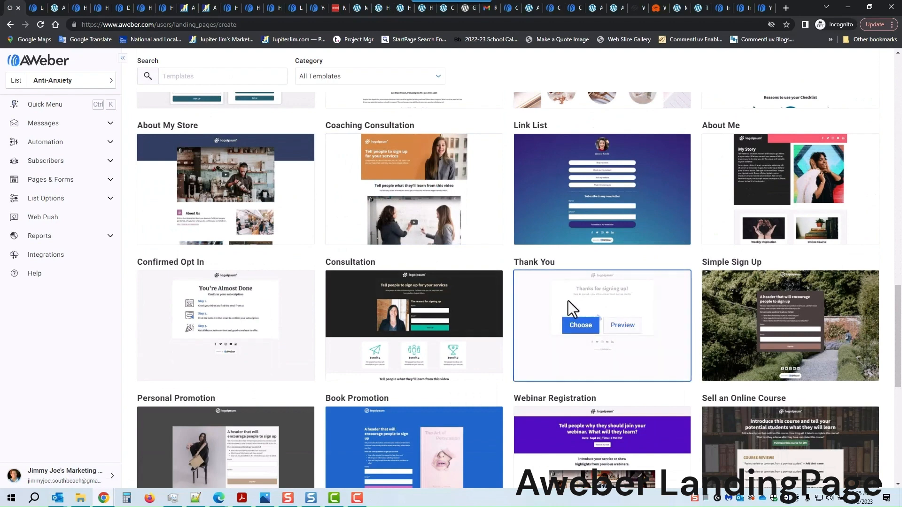
left_click(584, 331)
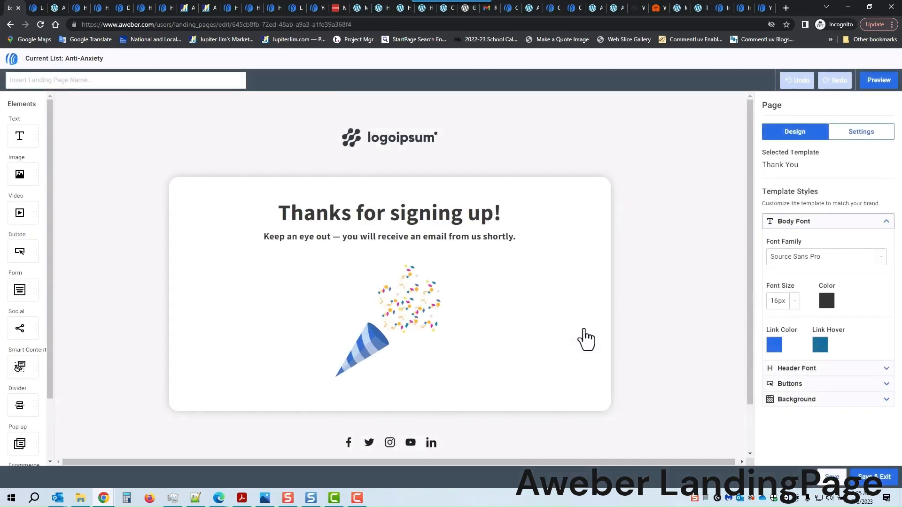
Delete the party popper image and replace the placeholder logo with the uploaded Jimmy Joe's Marketing Company logo from the image gallery.
left_click(369, 345)
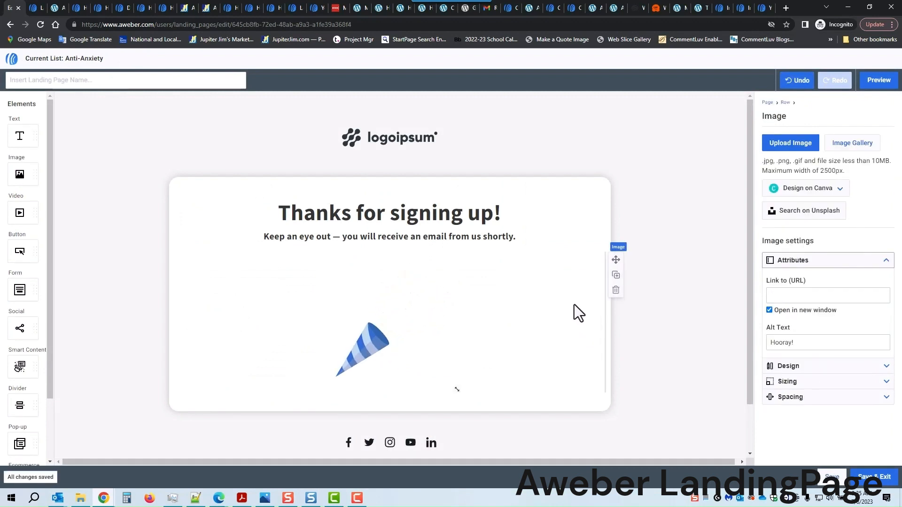
left_click(616, 290)
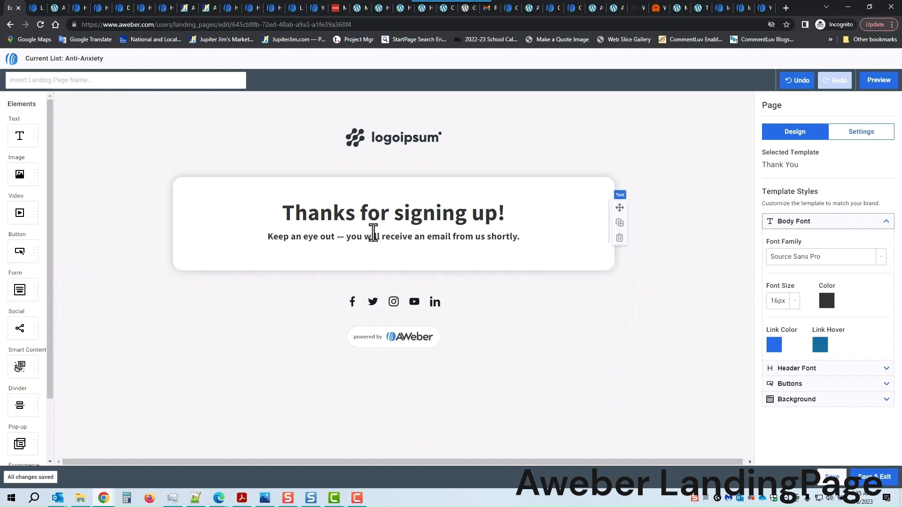
left_click(387, 145)
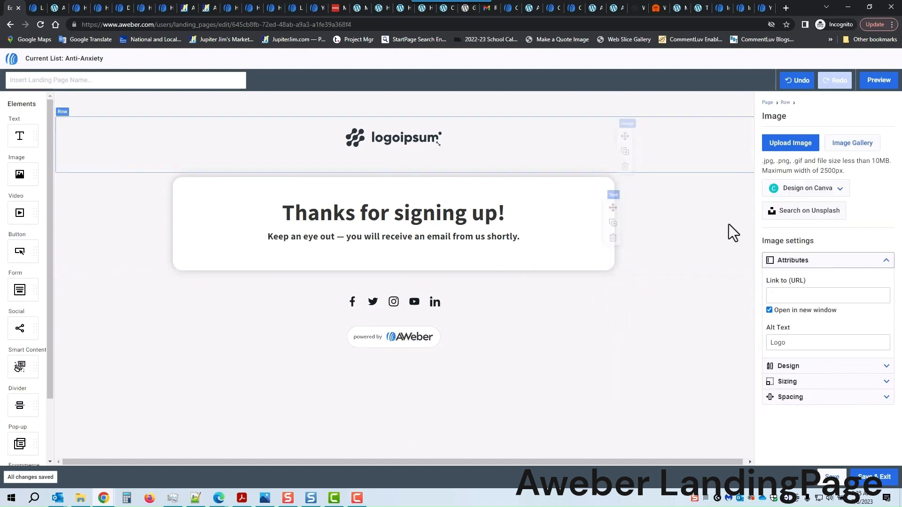
left_click(860, 146)
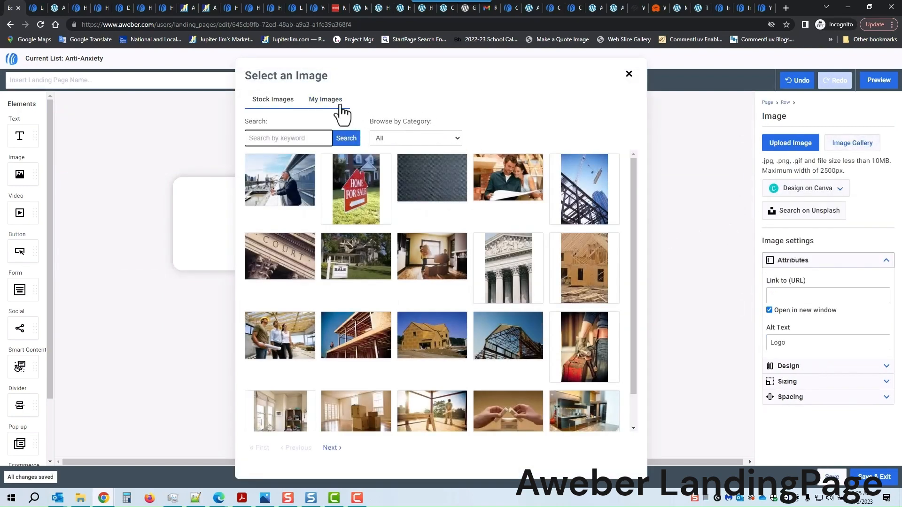
left_click(334, 102)
left_click(332, 448)
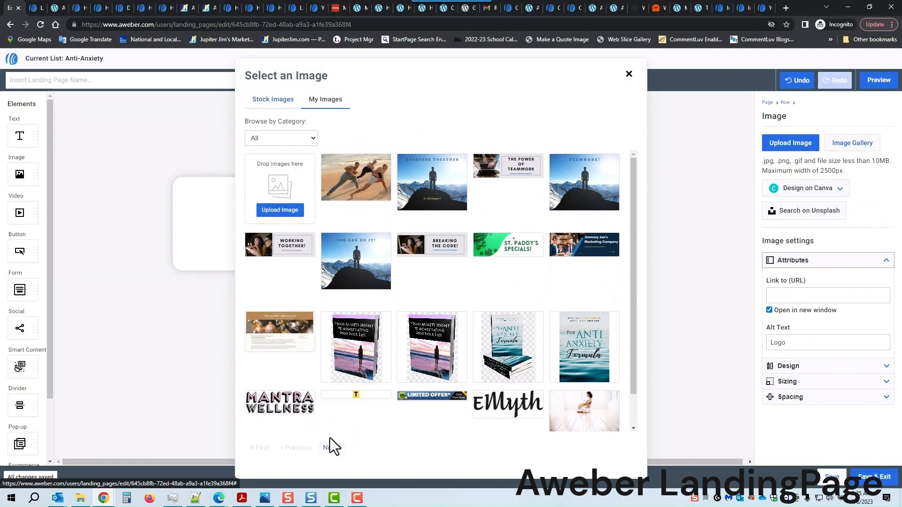
left_click(284, 403)
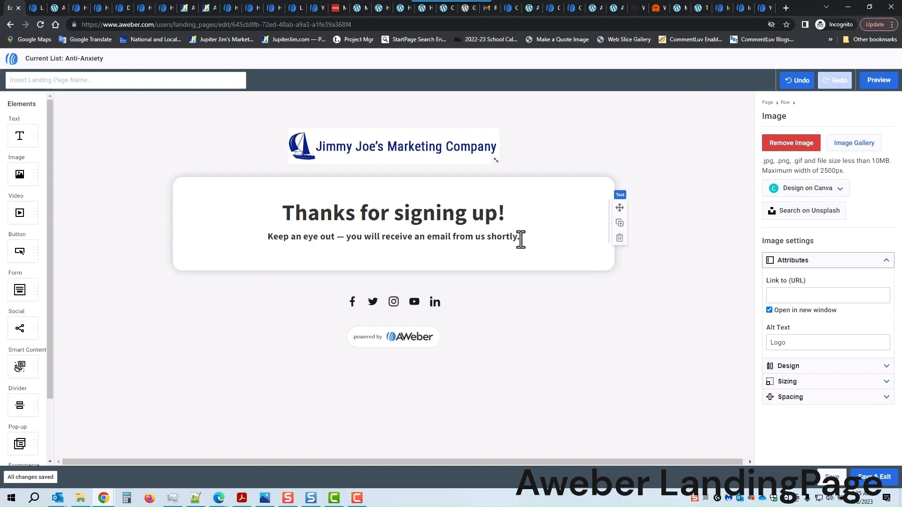
Change the heading "Thanks for signing up!" to "Confirmation Success Page!".
left_click_drag(282, 211, 494, 219)
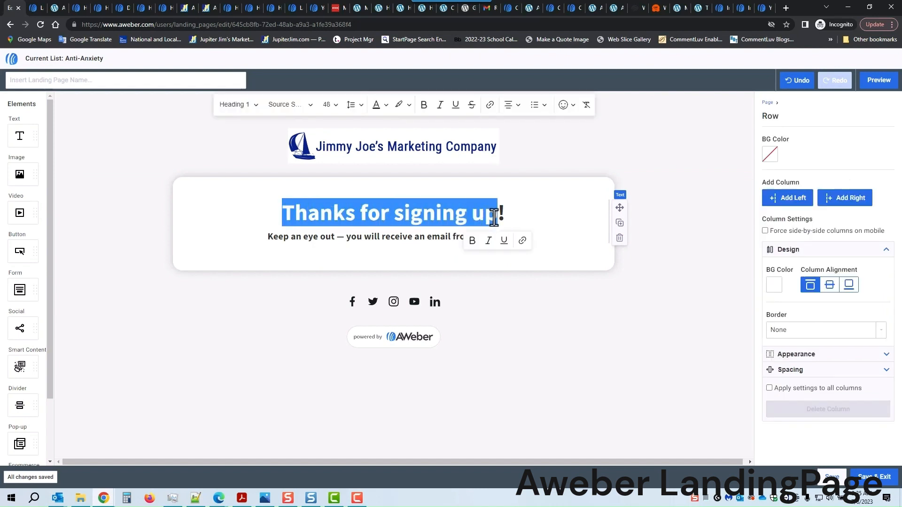
type("Conri")
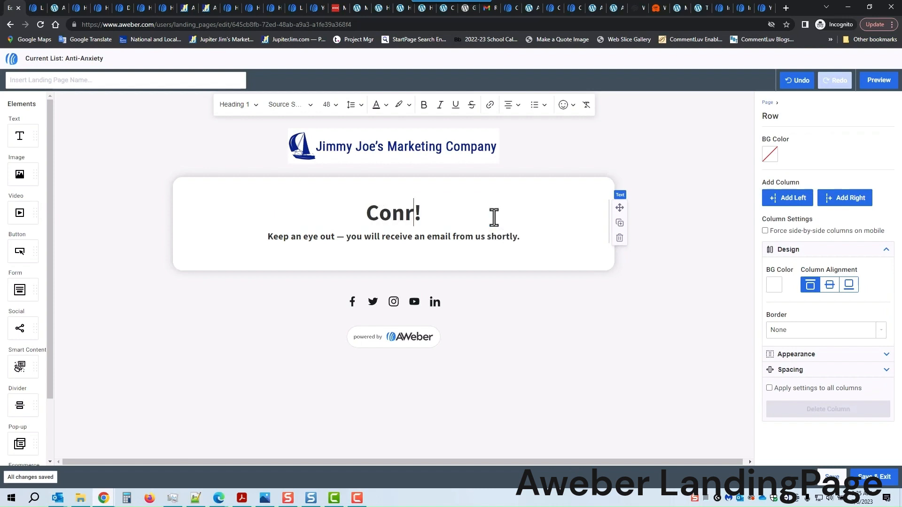
key("BackSpace")
key("BackSpace")
type("fi")
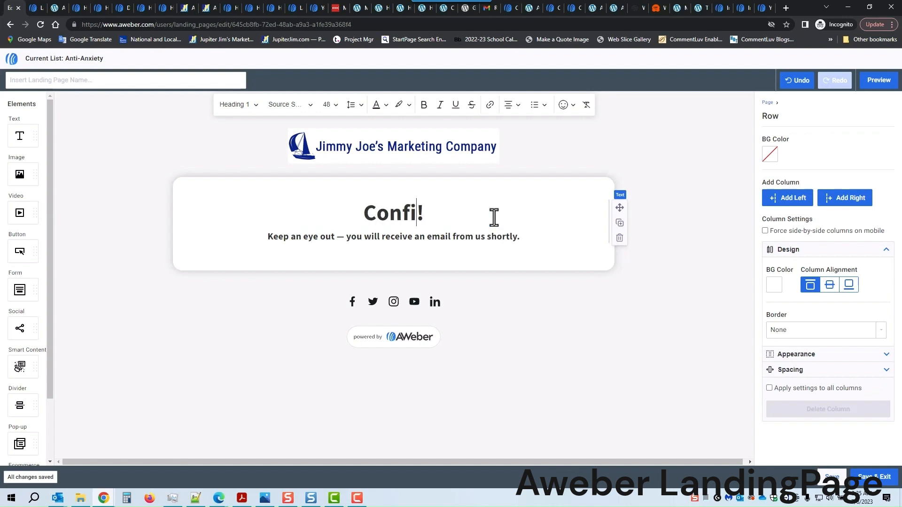
type("rmation Succe")
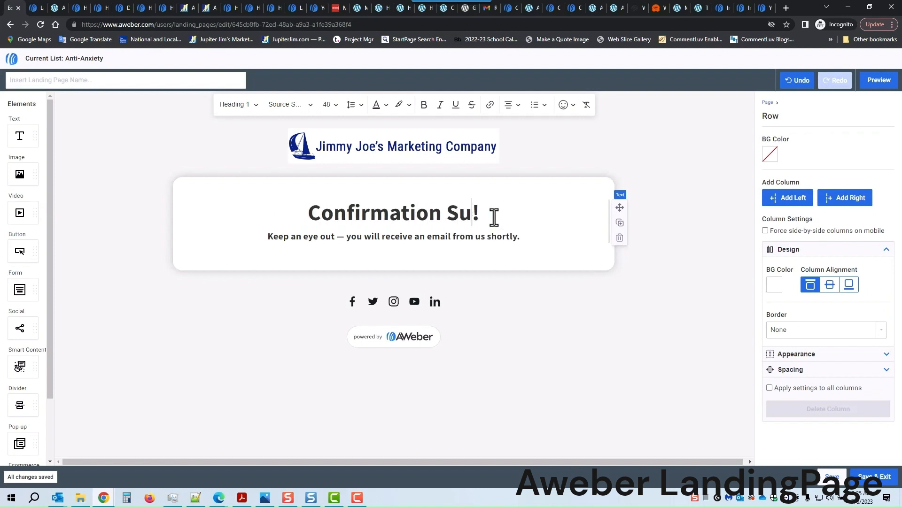
type("ss Page")
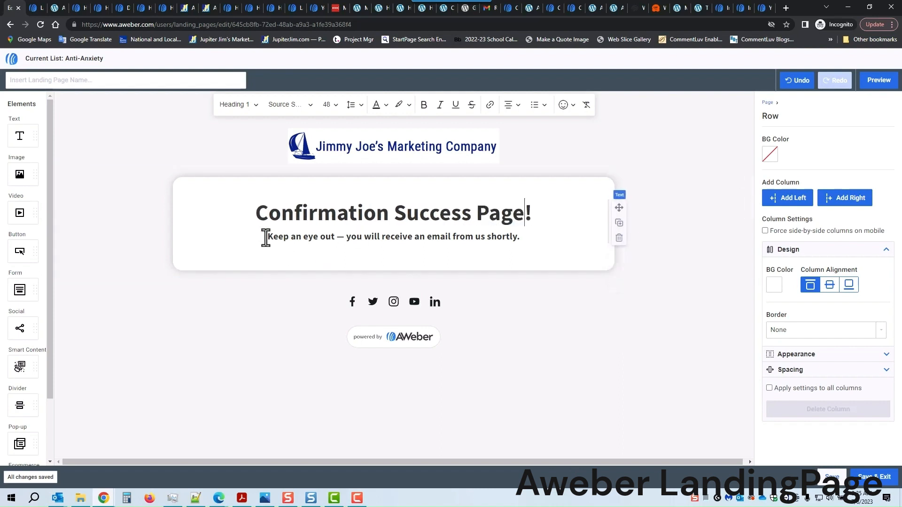
Replace the subheading with "Click on the Image Below to Access the Free Report" and add an empty line below it.
left_click_drag(267, 239, 522, 244)
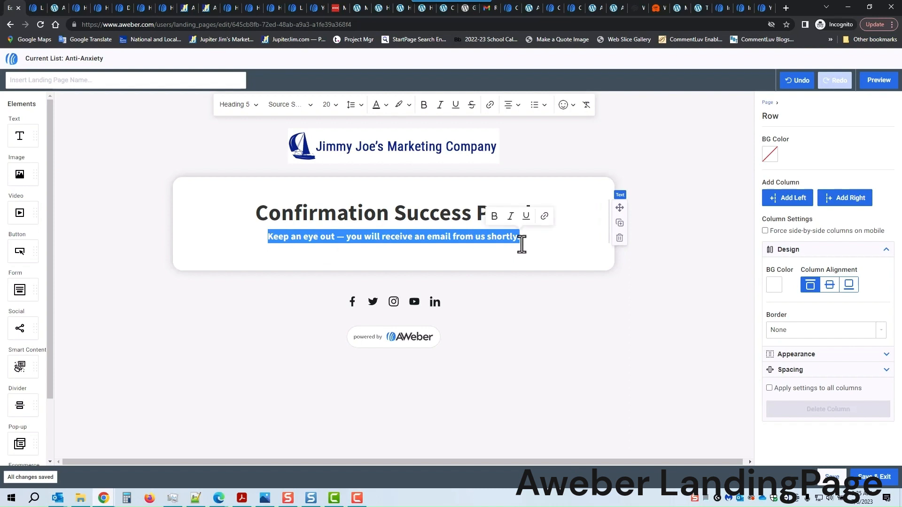
type("C")
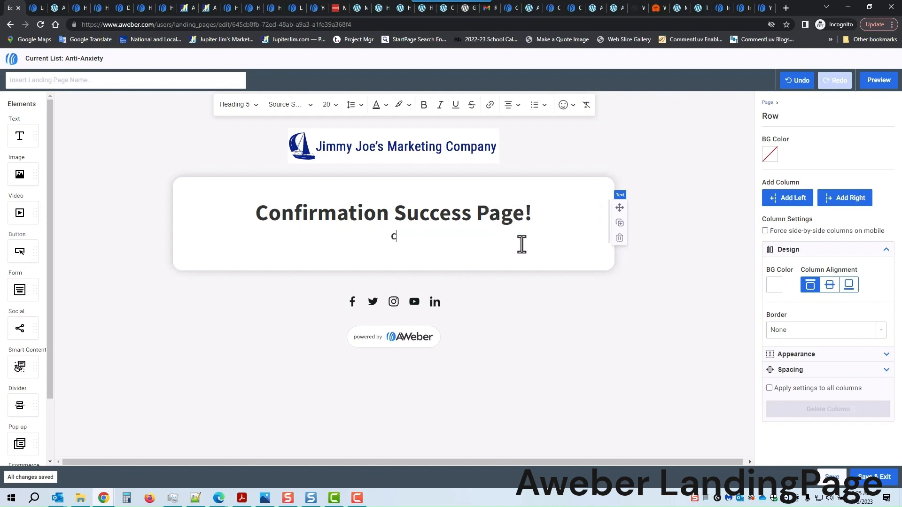
type("lick on the")
type("e Below to Accss")
key("BackSpace")
key("BackSpace")
type("ess the Free Report")
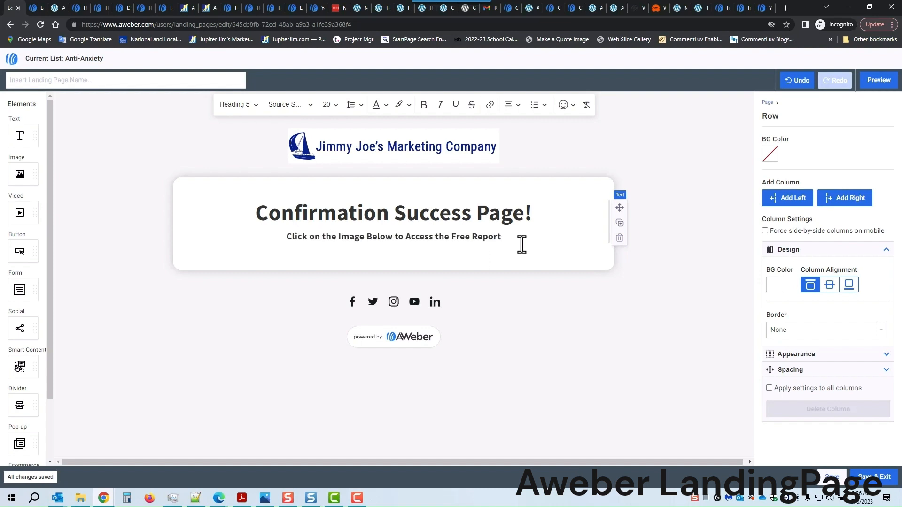
key("Return")
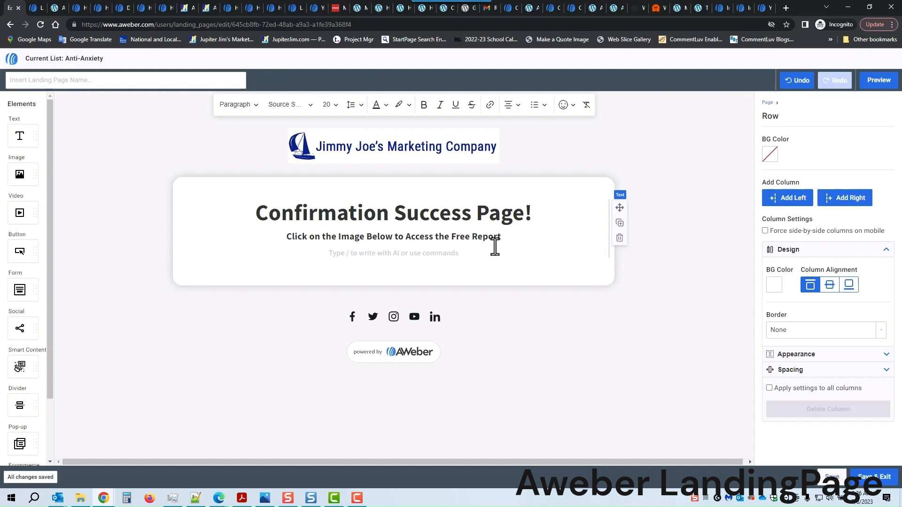
type("/")
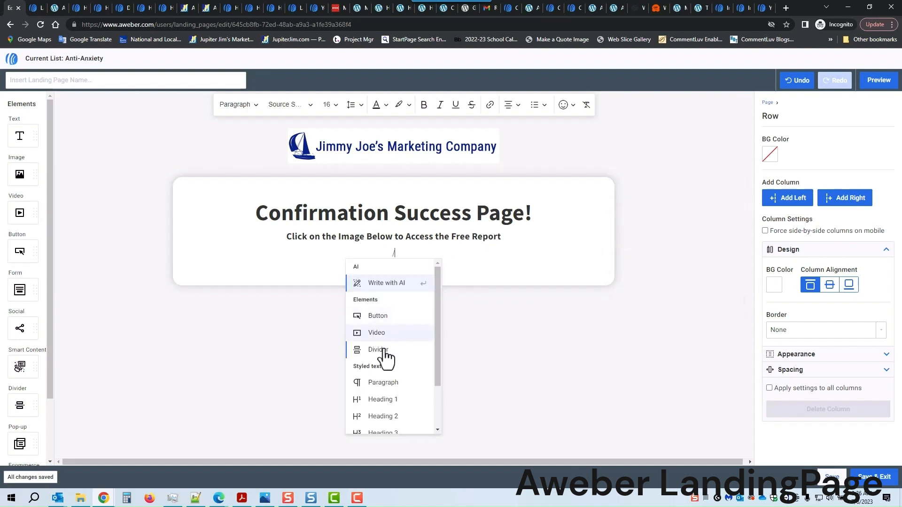
scroll(395, 378, "down", 2)
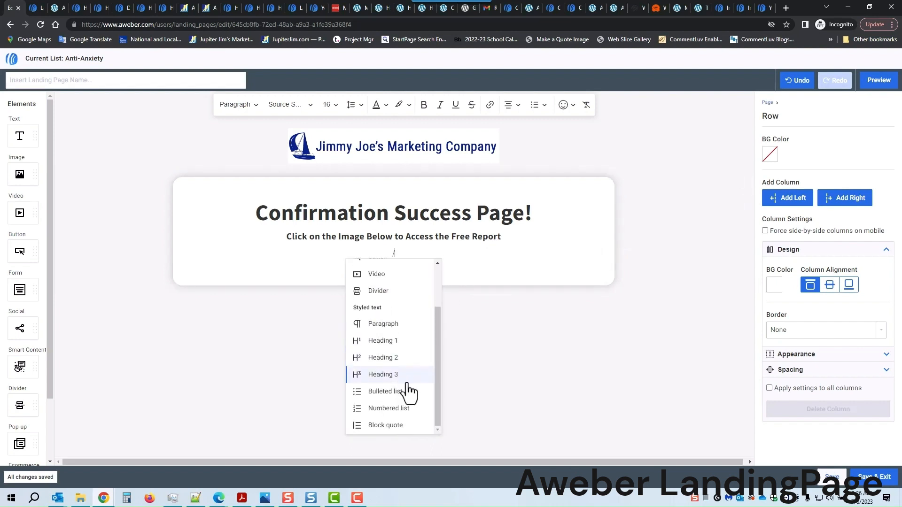
scroll(429, 375, "up", 3)
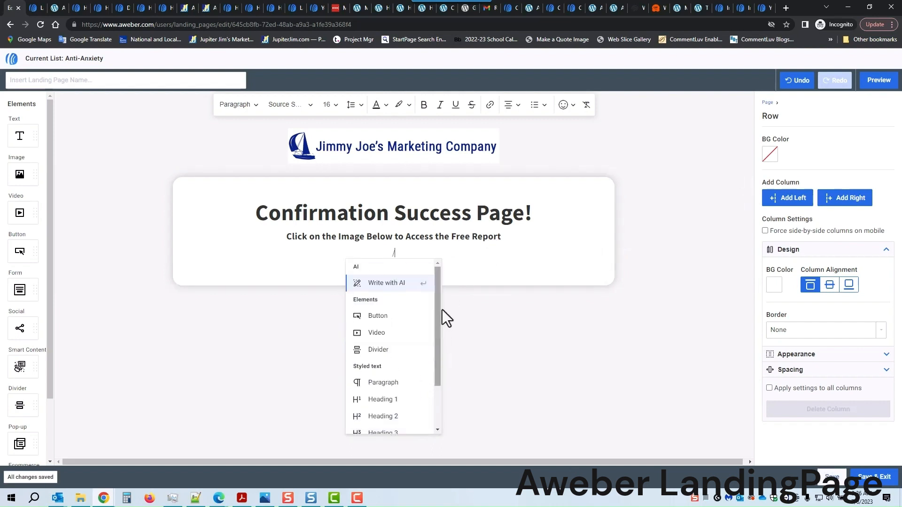
left_click(452, 259)
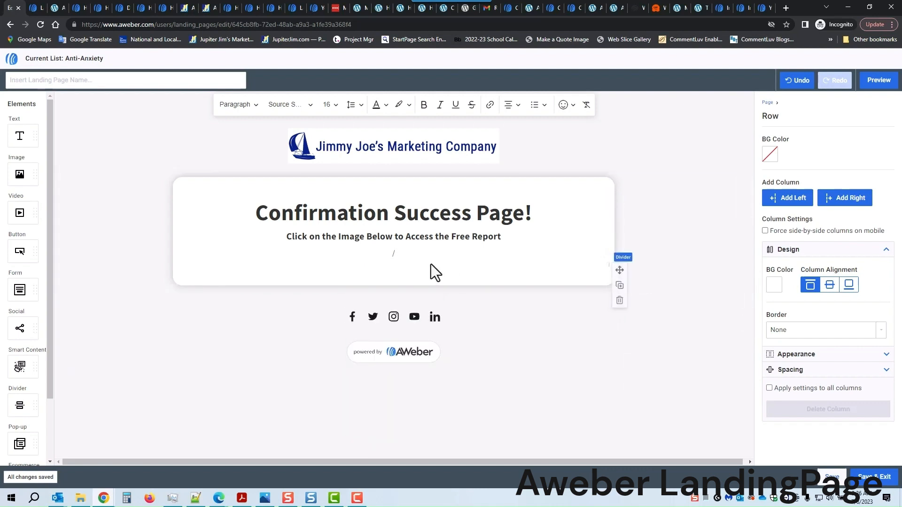
key("BackSpace")
Add an image element below the subheading and fill it with the uploaded "7 Ways Anxiety Might Be Slowly Eating Away Your Life" book cover.
left_click_drag(19, 175, 185, 229)
left_click_drag(375, 264, 411, 263)
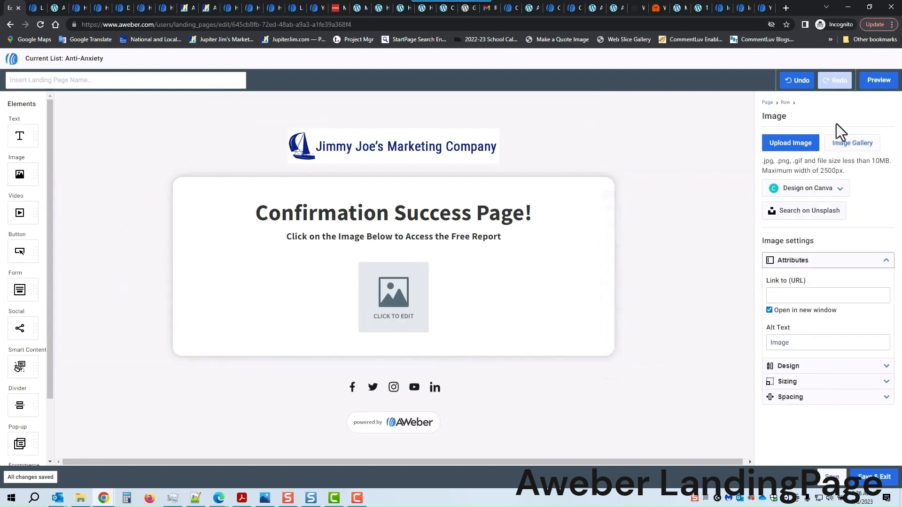
left_click(853, 146)
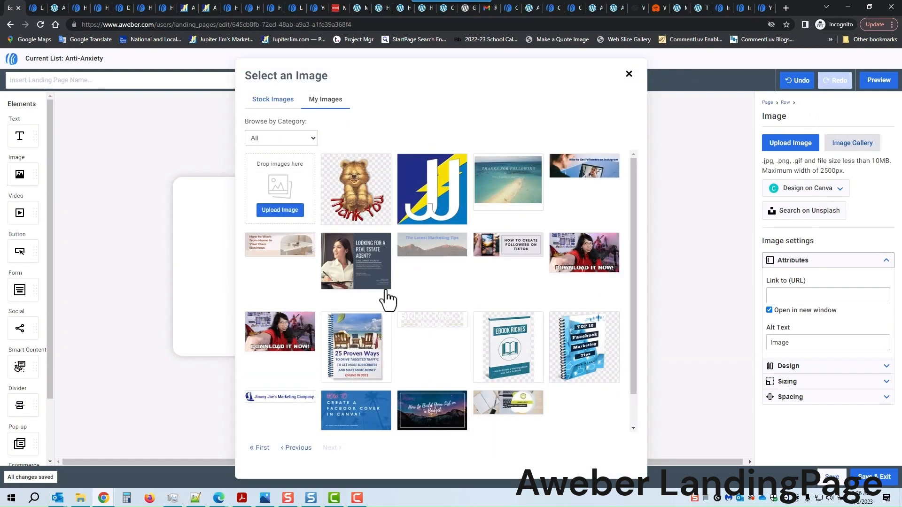
left_click(261, 449)
left_click(357, 357)
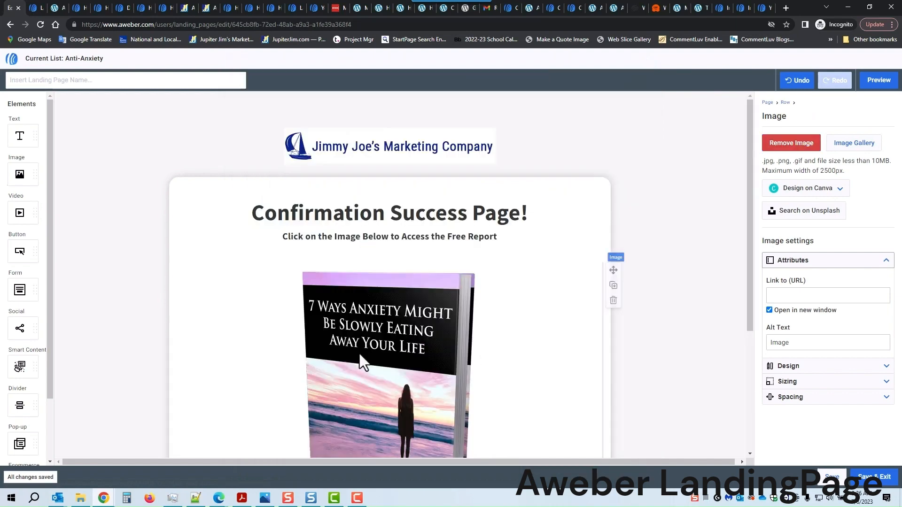
Turn off automatic width for the book cover image and set its width to 300 px.
scroll(522, 330, "down", 3)
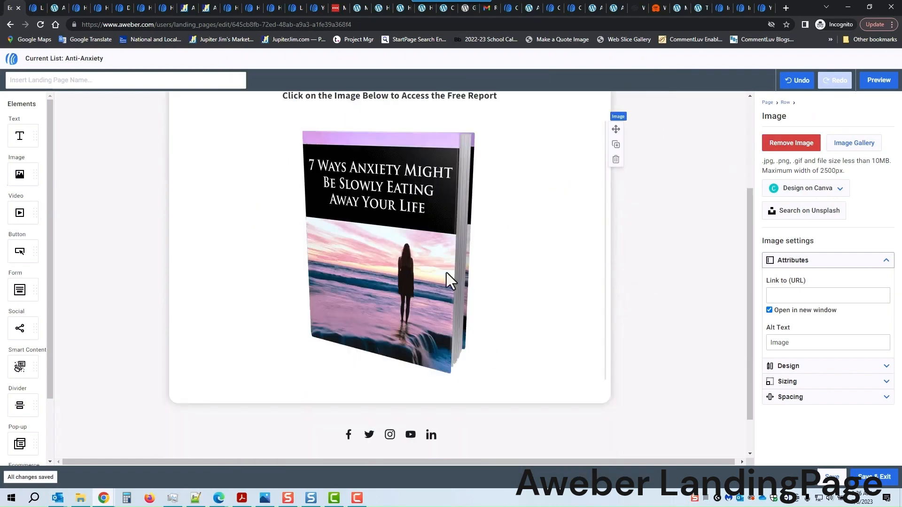
left_click(885, 382)
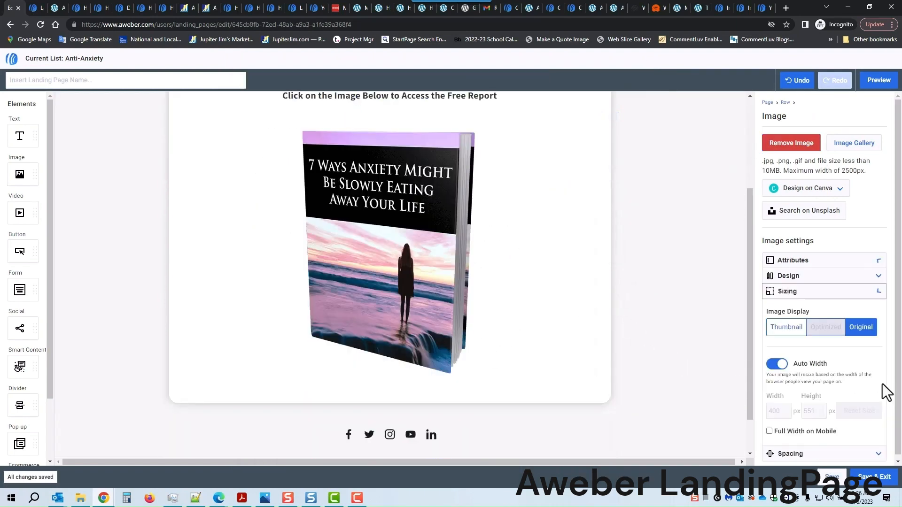
left_click(775, 366)
double_click(781, 412)
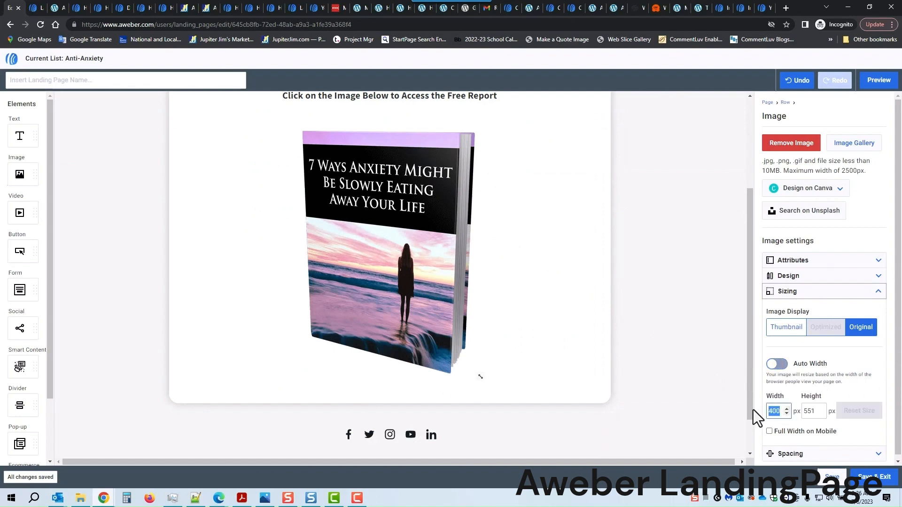
type("300")
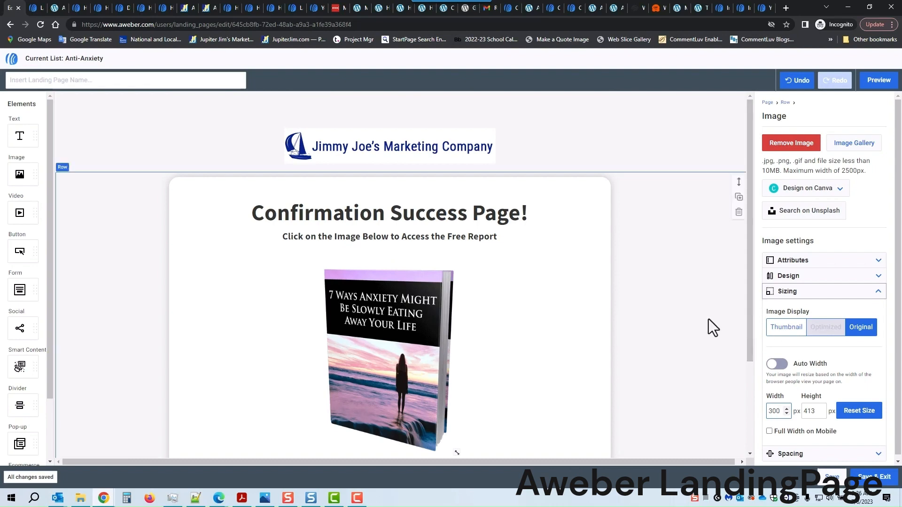
Try to delete the footer row containing the social icons and the AWeber badge.
scroll(702, 323, "down", 2)
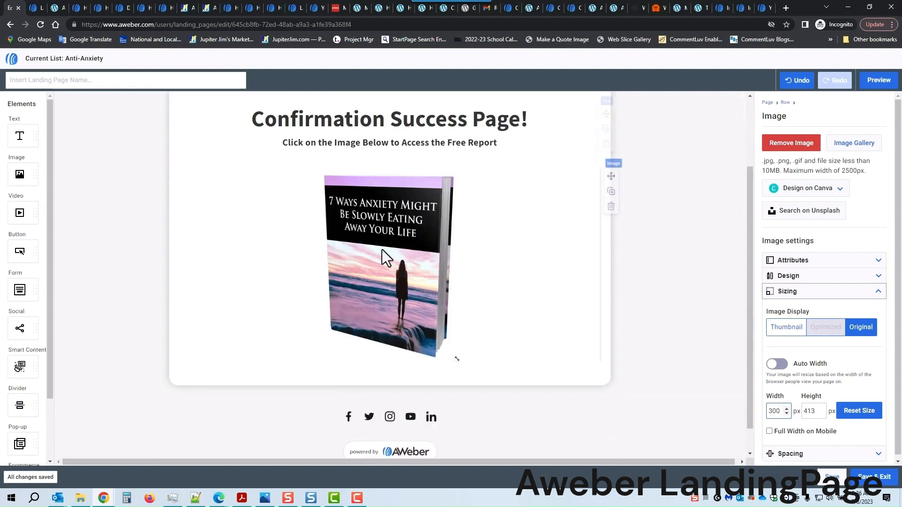
scroll(650, 410, "down", 1)
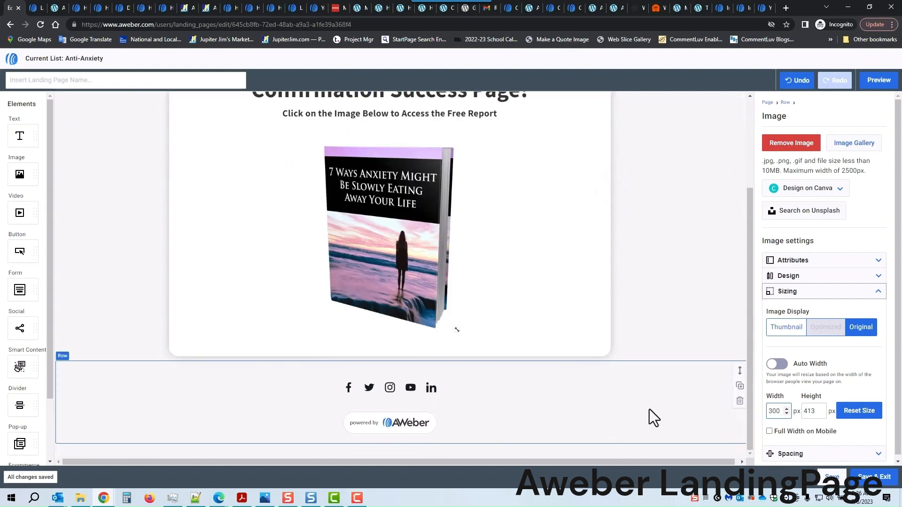
left_click(740, 402)
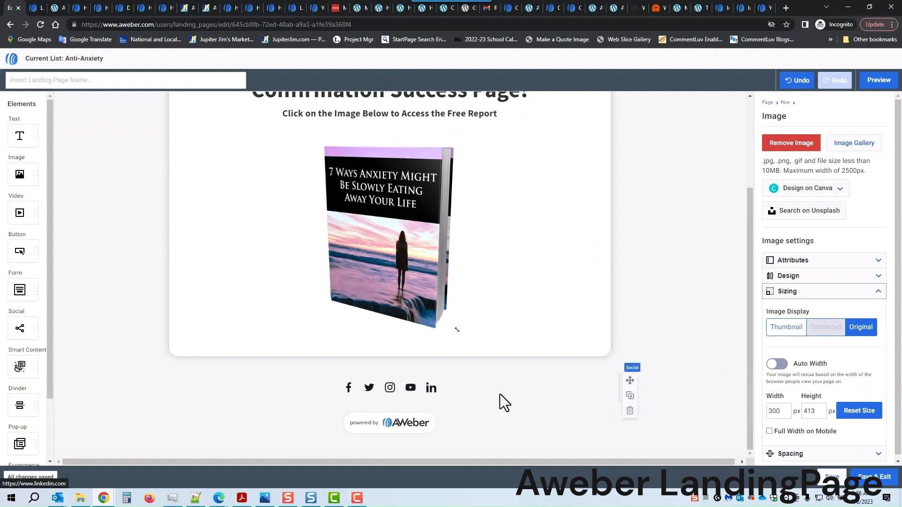
Delete the social icons and the AWeber badge image below the confirmation success page's content box.
left_click(630, 412)
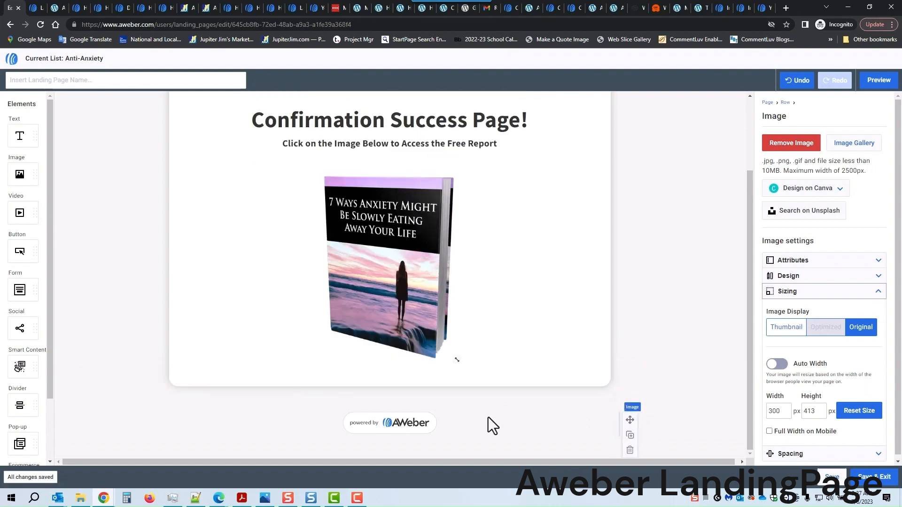
left_click(630, 451)
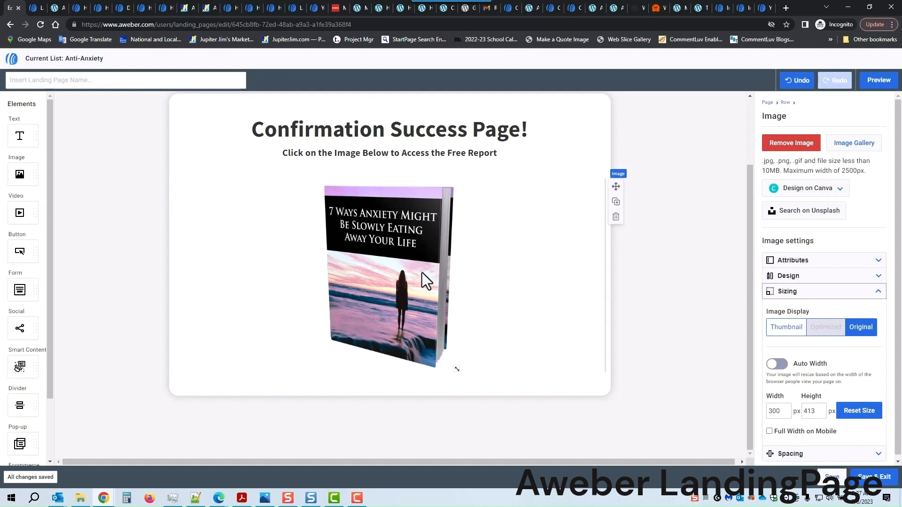
Copy the web address of the open AAF_Report.pdf, look through its first pages, and return to the landing page editor.
left_click(57, 8)
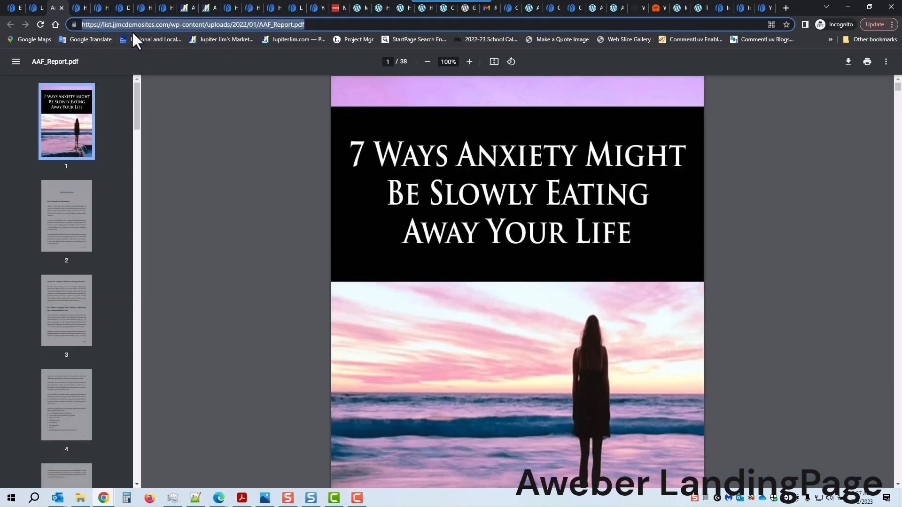
left_click(69, 211)
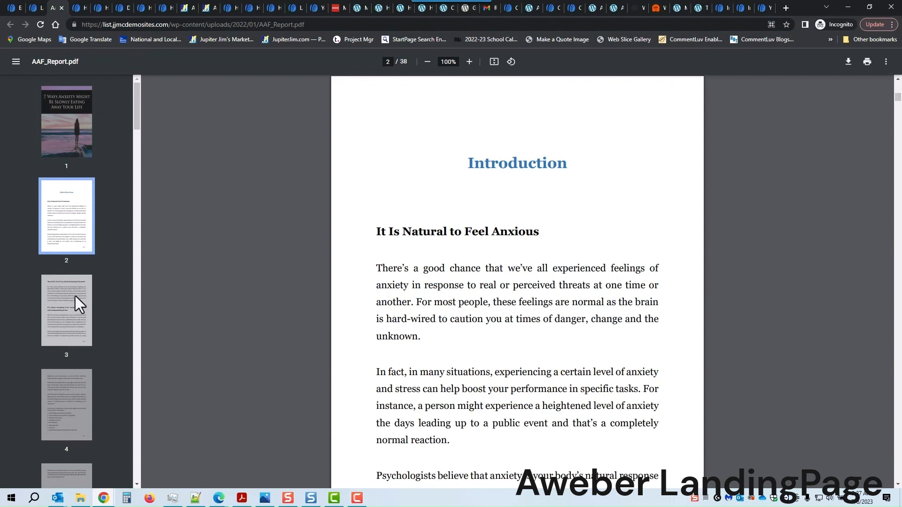
left_click(82, 290)
left_click(15, 6)
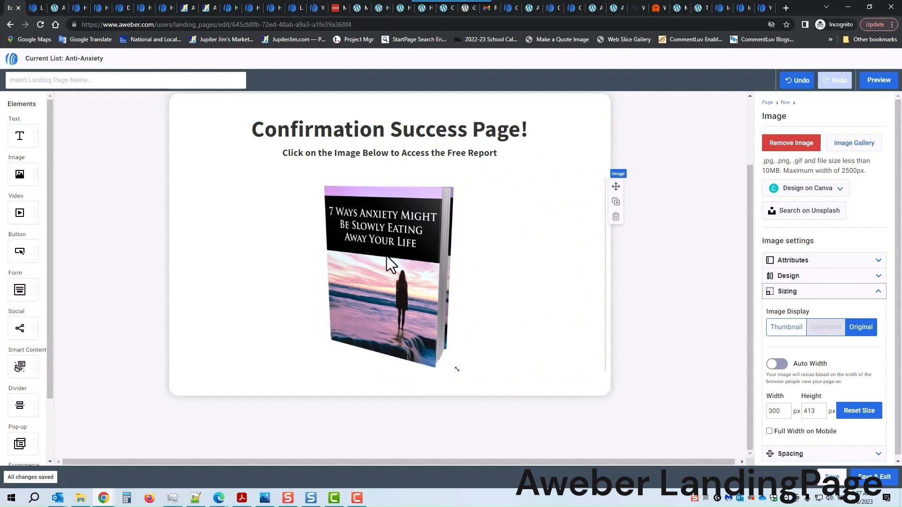
scroll(390, 258, "up", 2)
scroll(390, 263, "down", 1)
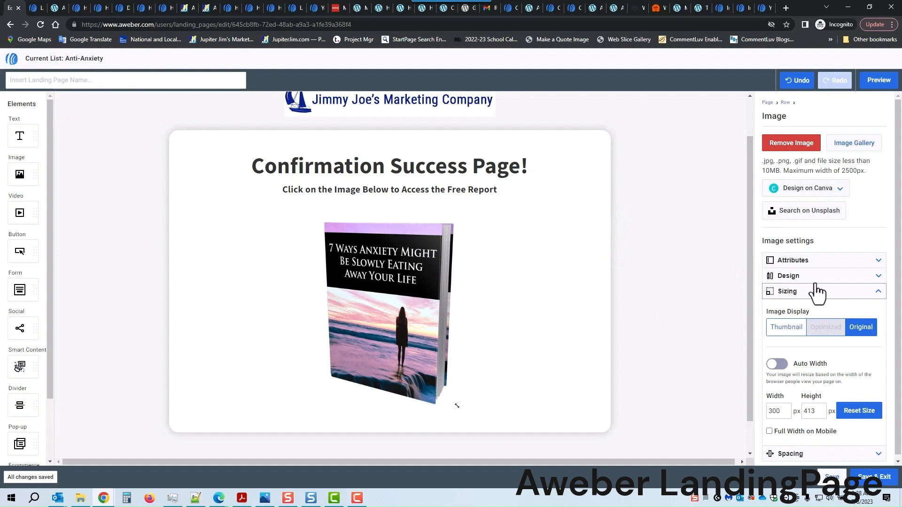
left_click(878, 262)
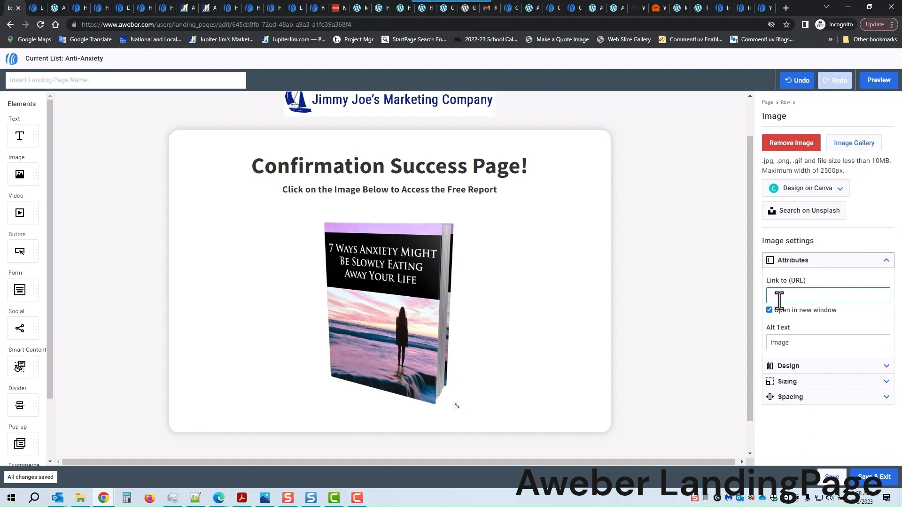
key("ctrl+v")
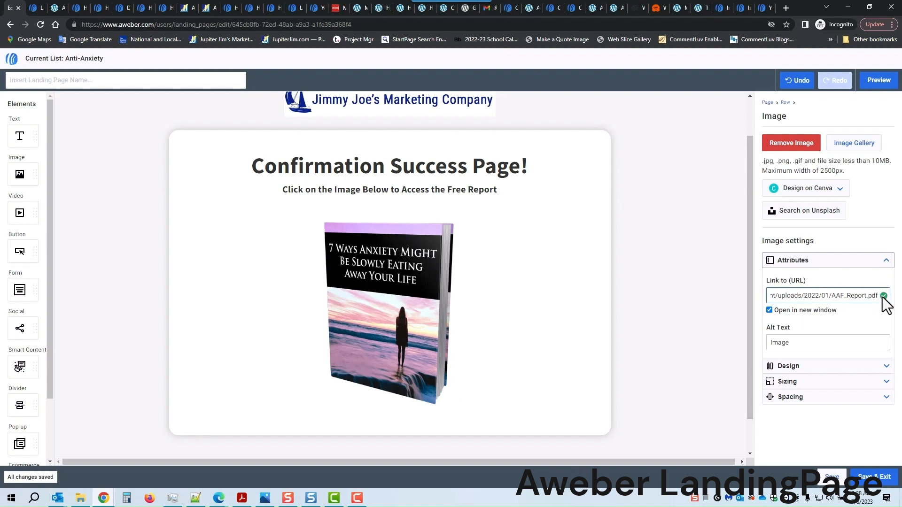
left_click(770, 310)
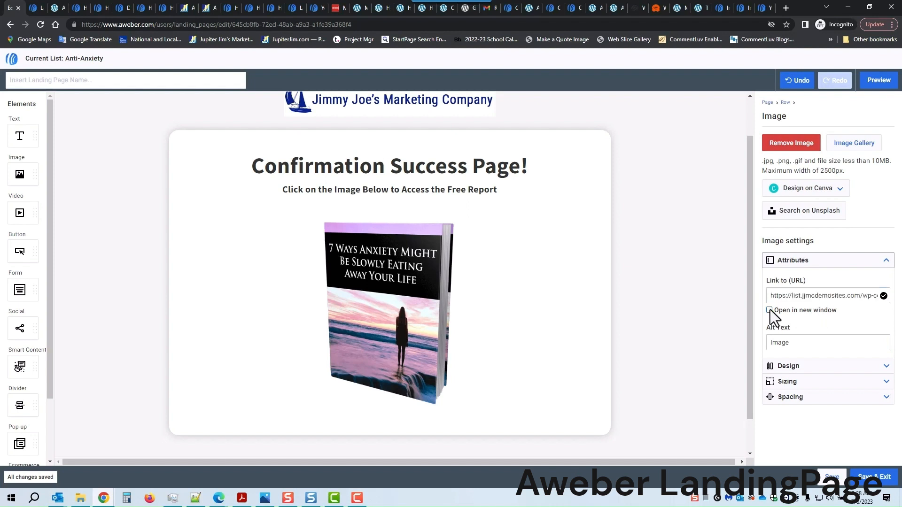